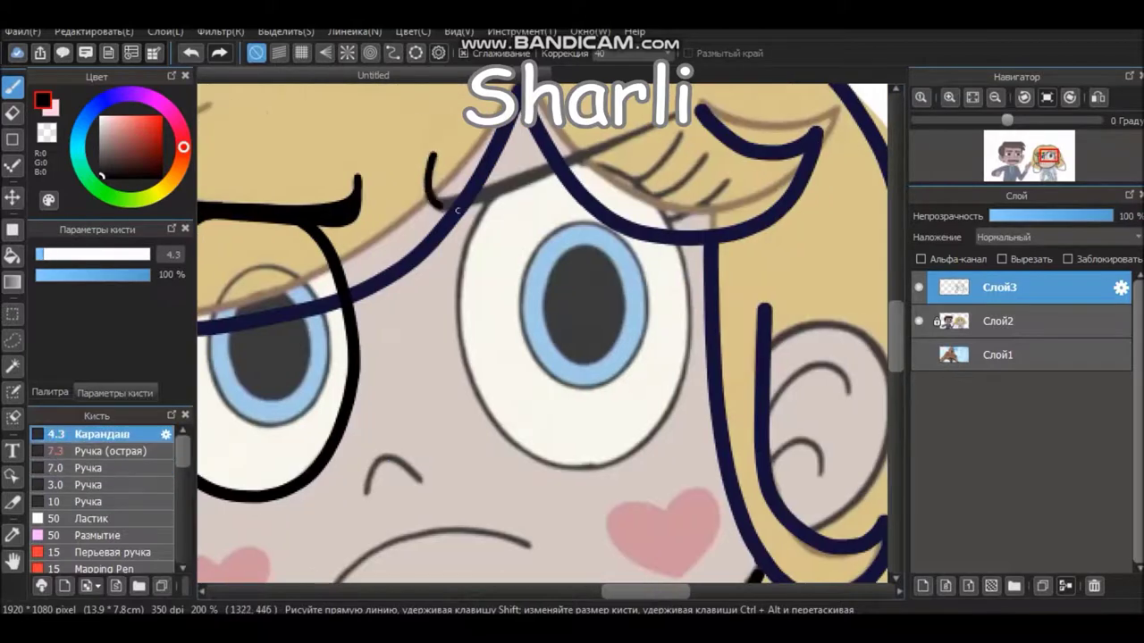
Step: Ink the blonde girl's eyebrows, eye outlines and lashes in black, and fit an ellipse guide around her iris
scroll(426, 327, "left", 5)
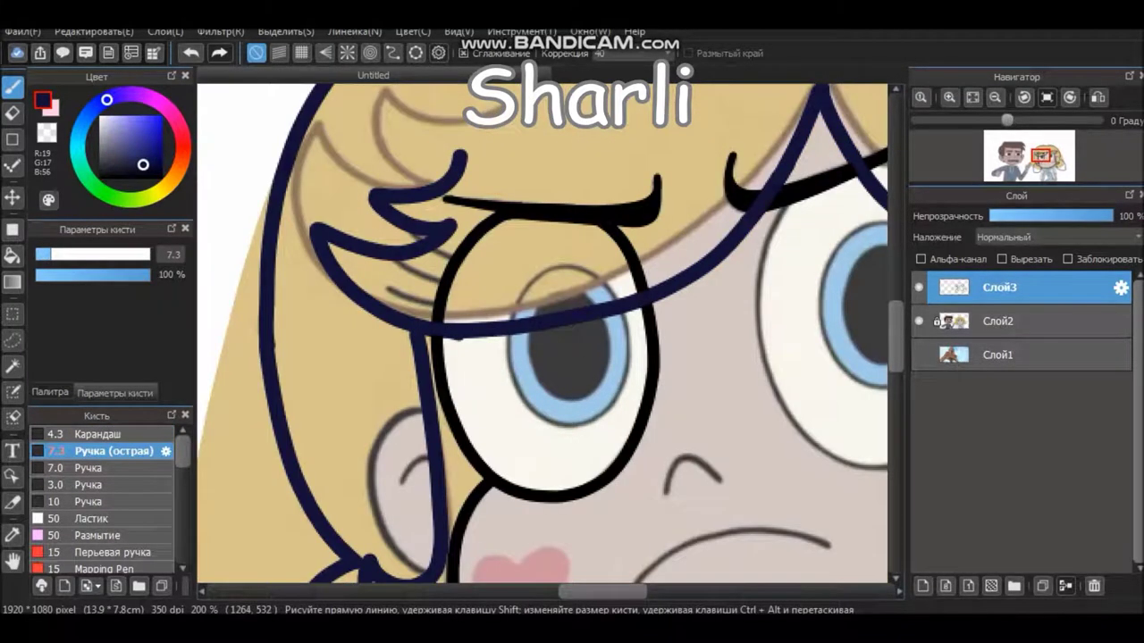
scroll(549, 261, "left", 5)
scroll(548, 261, "up", 2)
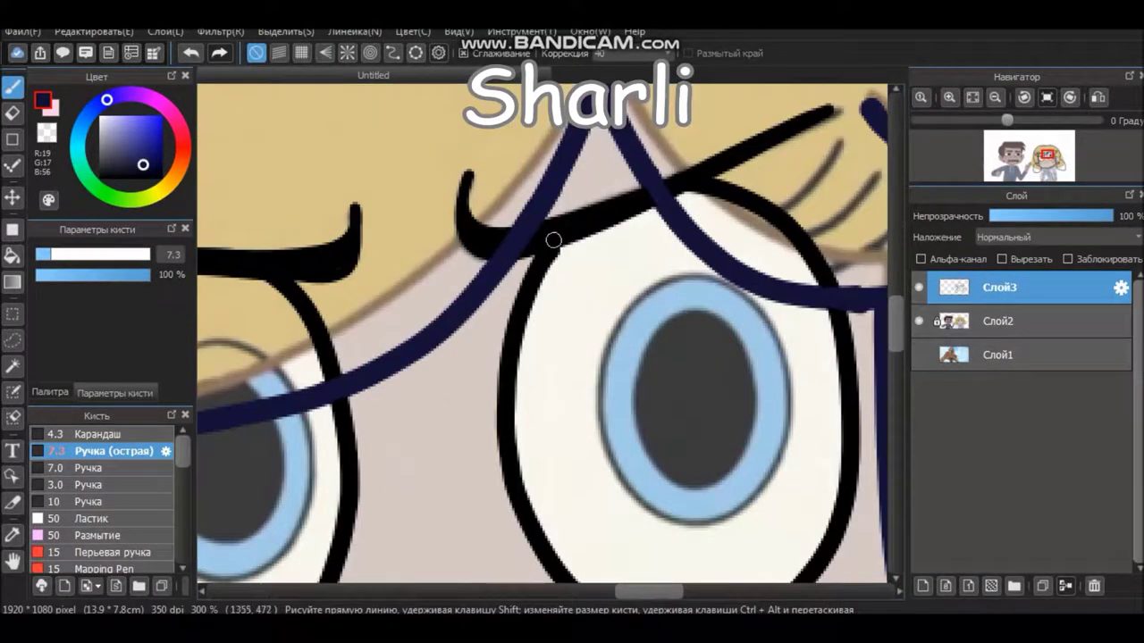
scroll(549, 261, "left", 5)
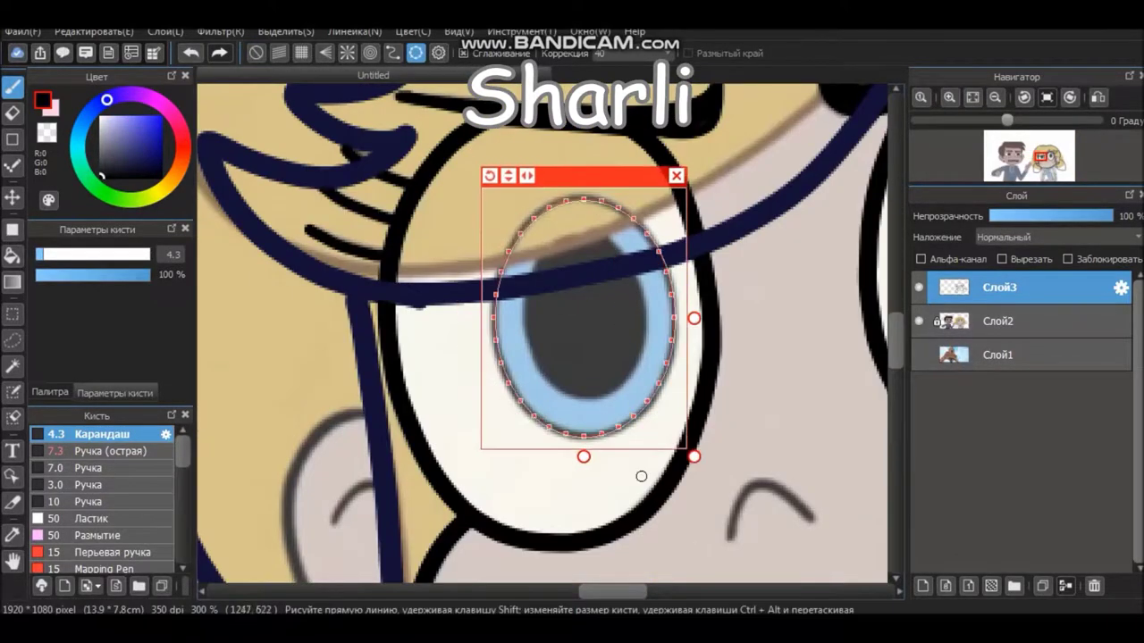
scroll(542, 332, "left", 5)
scroll(543, 333, "right", 5)
scroll(542, 332, "left", 5)
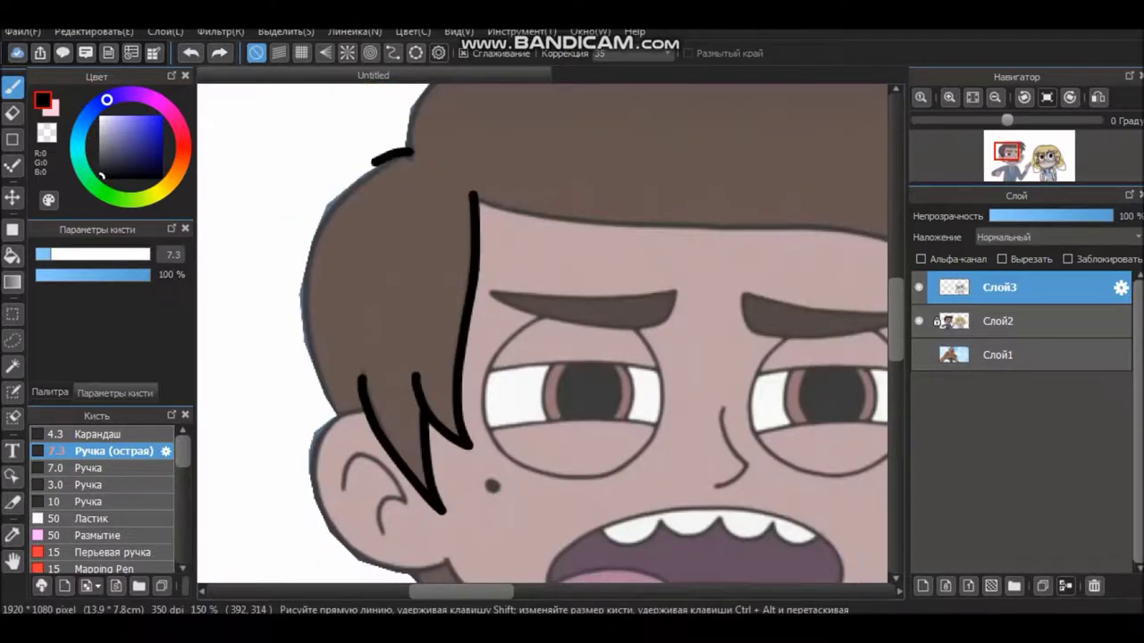
Step: Trace the boy's fringe and spiky upper hair outline in black with the 7.3 sharp pen
left_click_drag(480, 197, 275, 322)
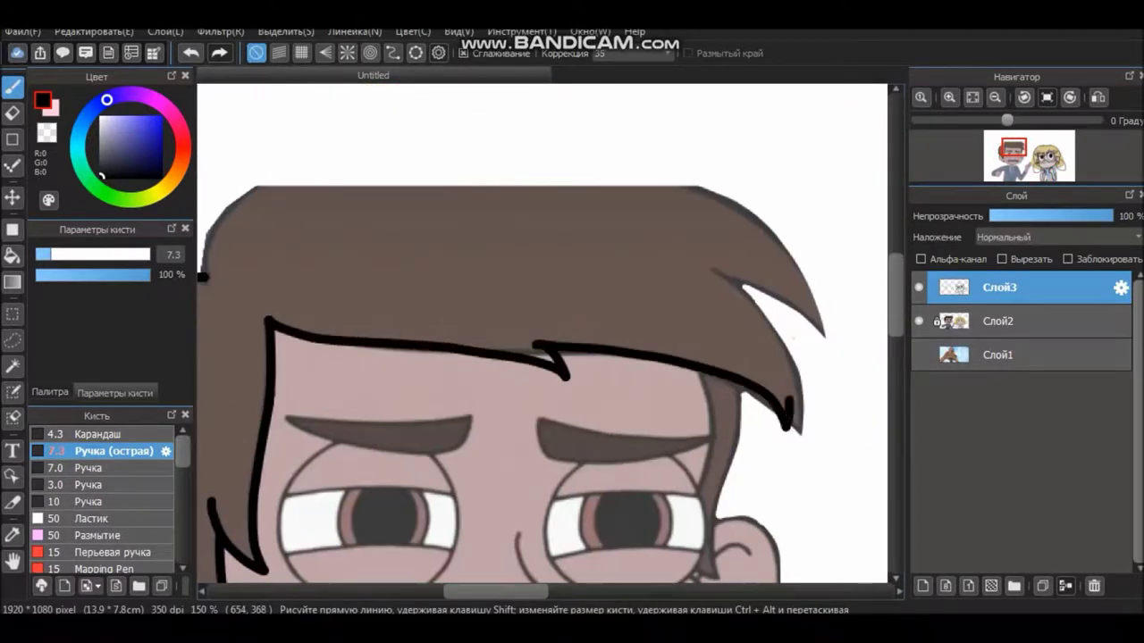
left_click_drag(708, 577, 814, 577)
left_click_drag(349, 185, 309, 268)
mouse_move(736, 104)
left_mouse_down()
mouse_move(685, 157)
mouse_move(569, 209)
left_mouse_up()
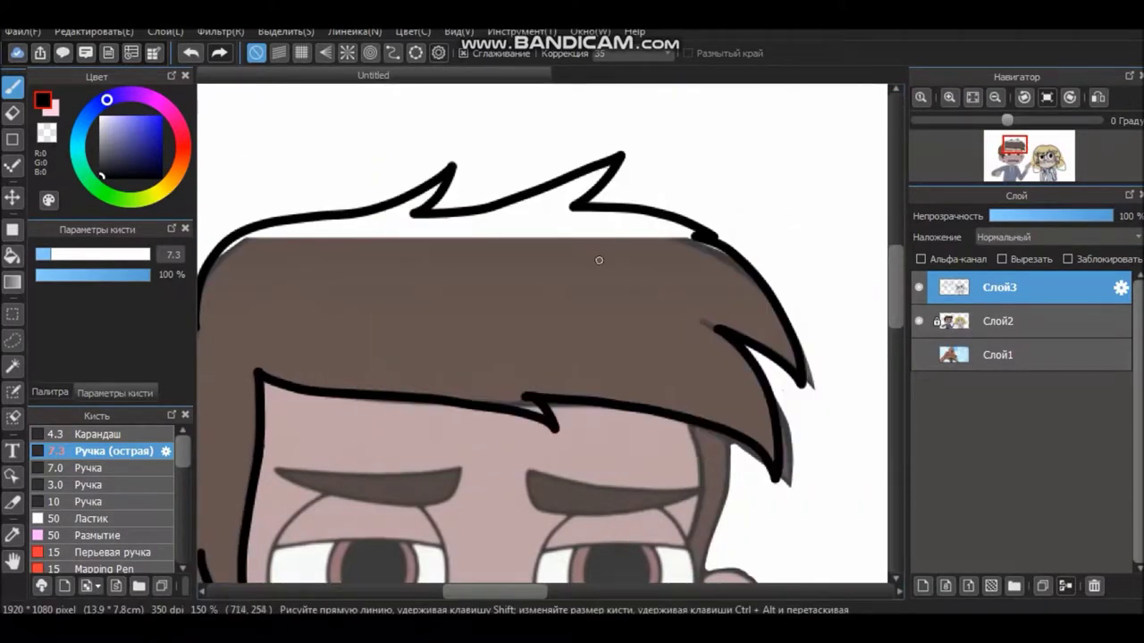
Step: Give the boy pointed cat ears and, with reference layer Слой2 hidden, erase the line ends overlapping at their bases
left_click(918, 321)
left_click(12, 112)
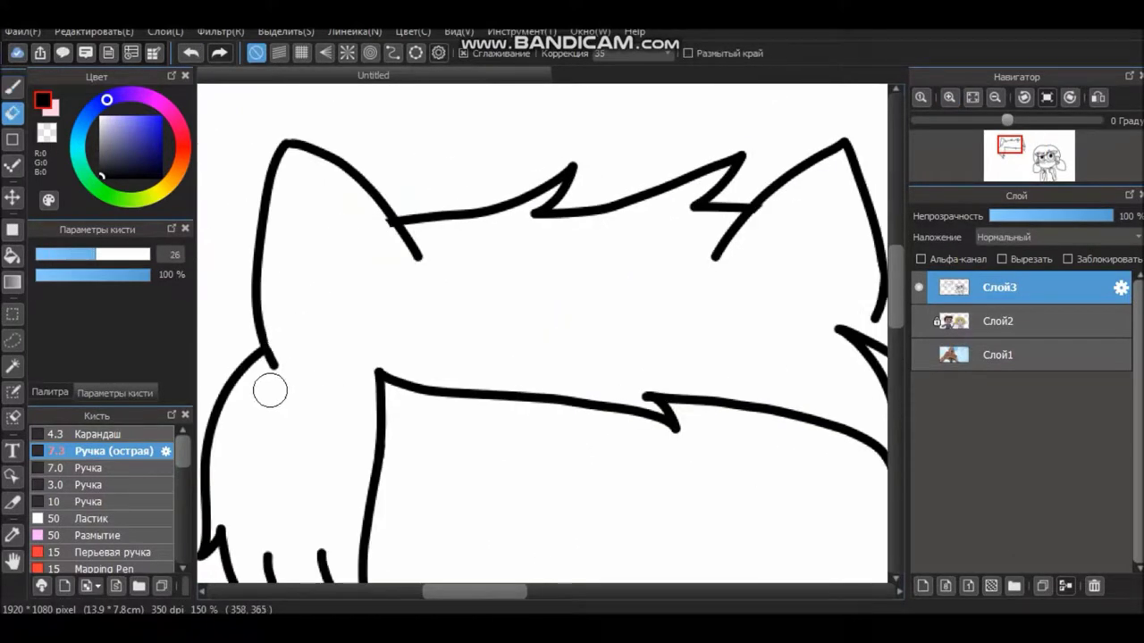
key("b")
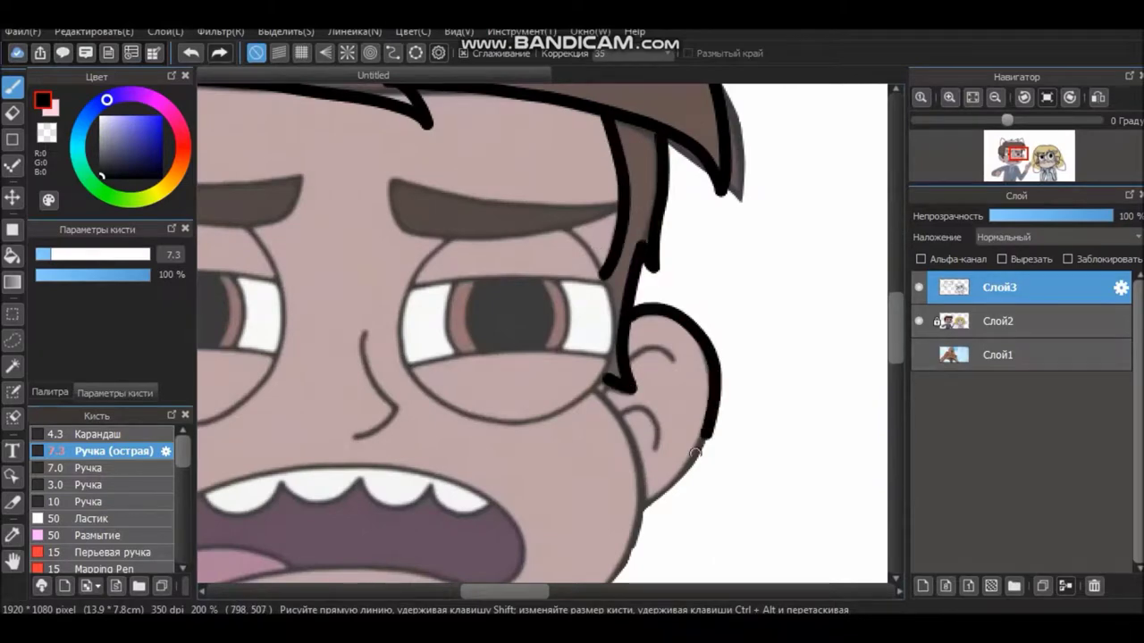
Step: Finish the boy's ear outline and lay a curve guide along his jaw from the hair around the chin
left_click_drag(587, 228, 626, 287)
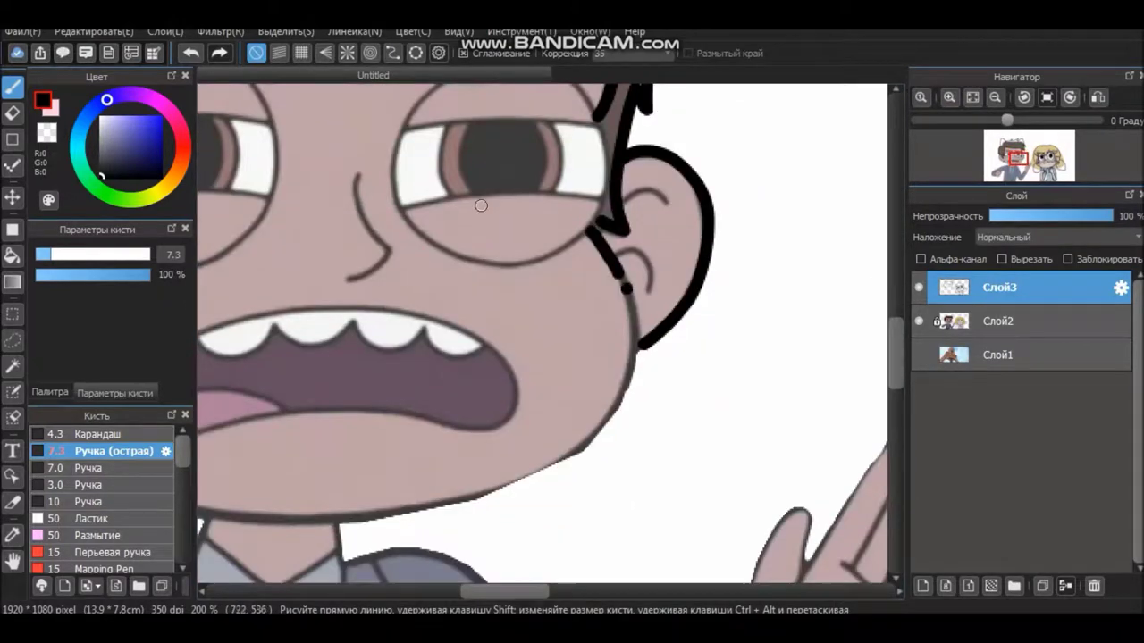
key("ctrl+z")
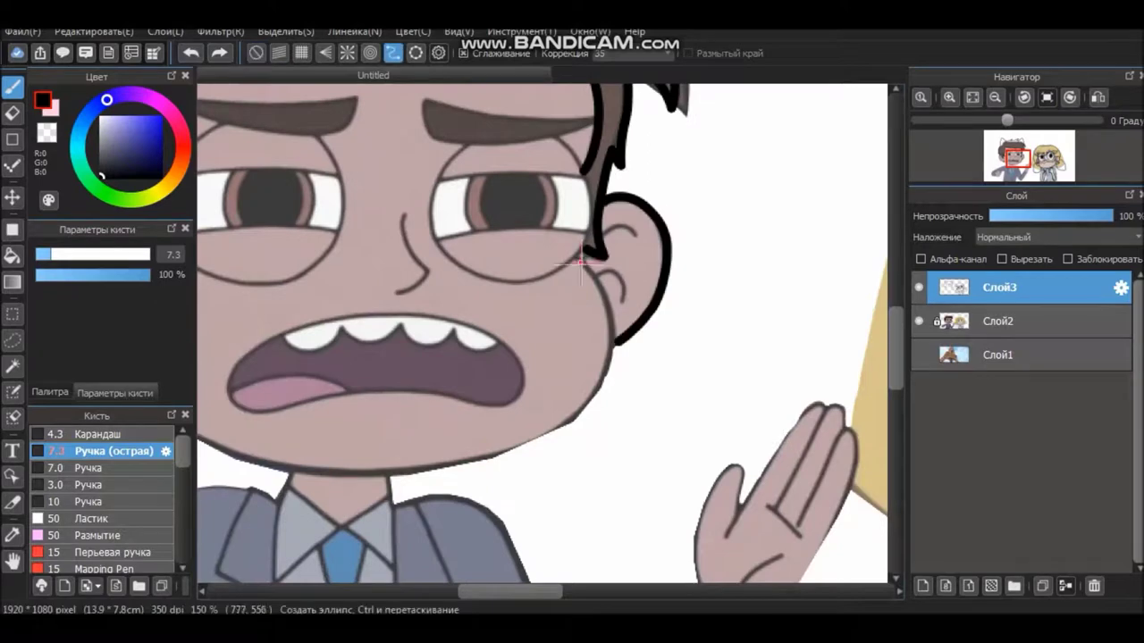
scroll(543, 332, "left", 5)
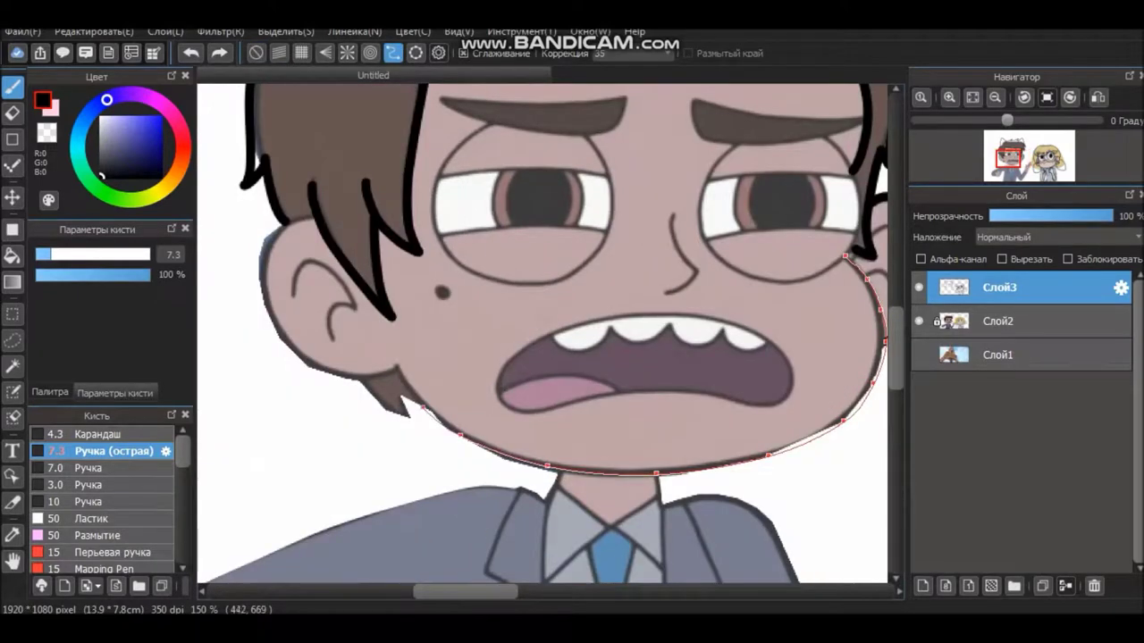
Step: Ink the boy's suit with sleeves, a round bell at the collar, curved shoulder seams and chest pockets
scroll(542, 332, "down", 5)
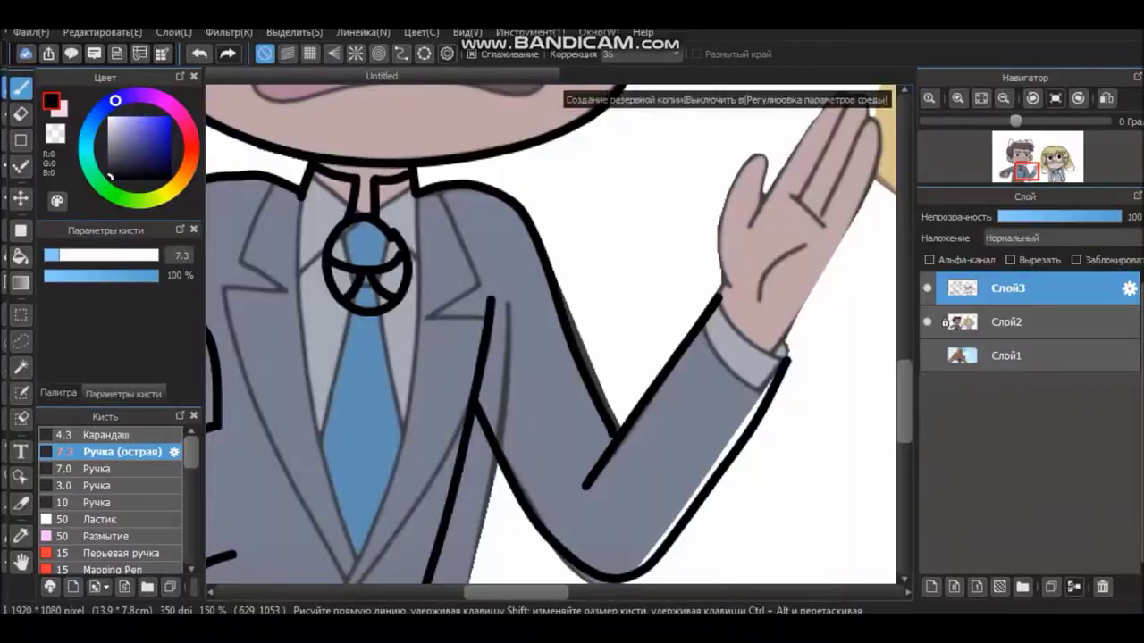
scroll(743, 299, "left", 4)
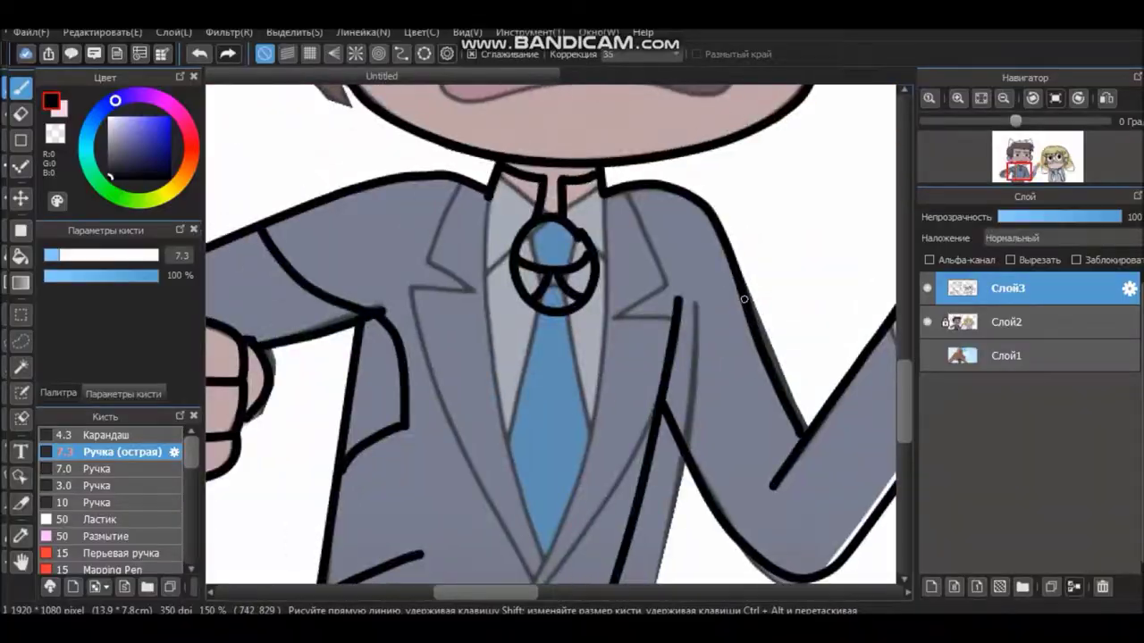
scroll(557, 372, "left", 3)
scroll(557, 372, "right", 6)
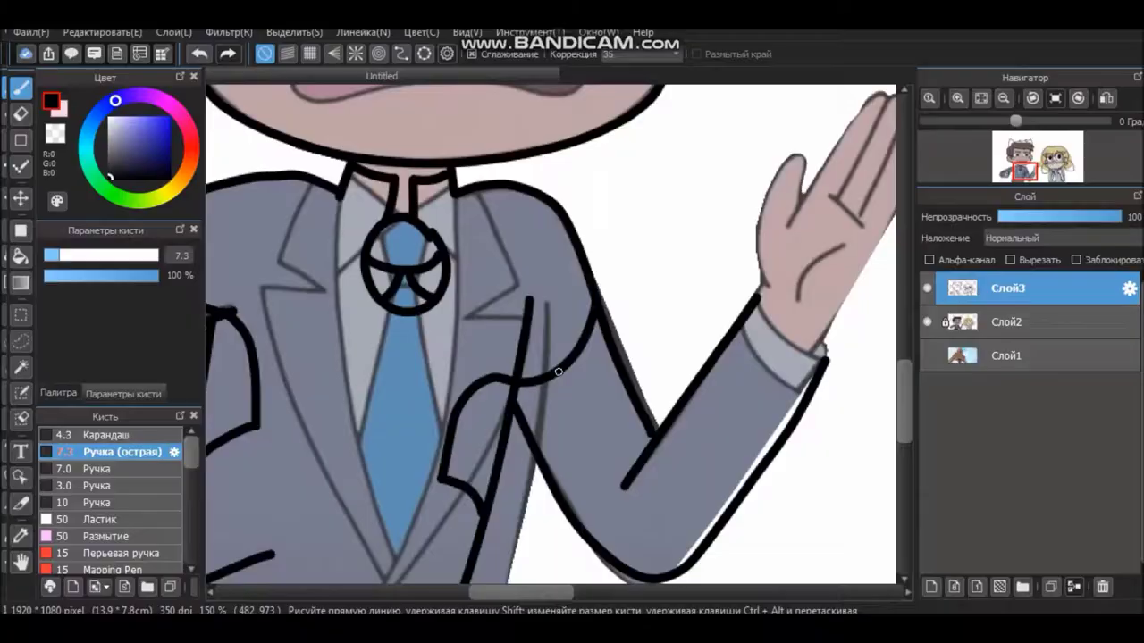
scroll(550, 332, "right", 5)
Step: Draw a flared glove cuff at the boy's raised wrist and erase the sleeve line inside it
left_click_drag(500, 357, 509, 451)
key("e")
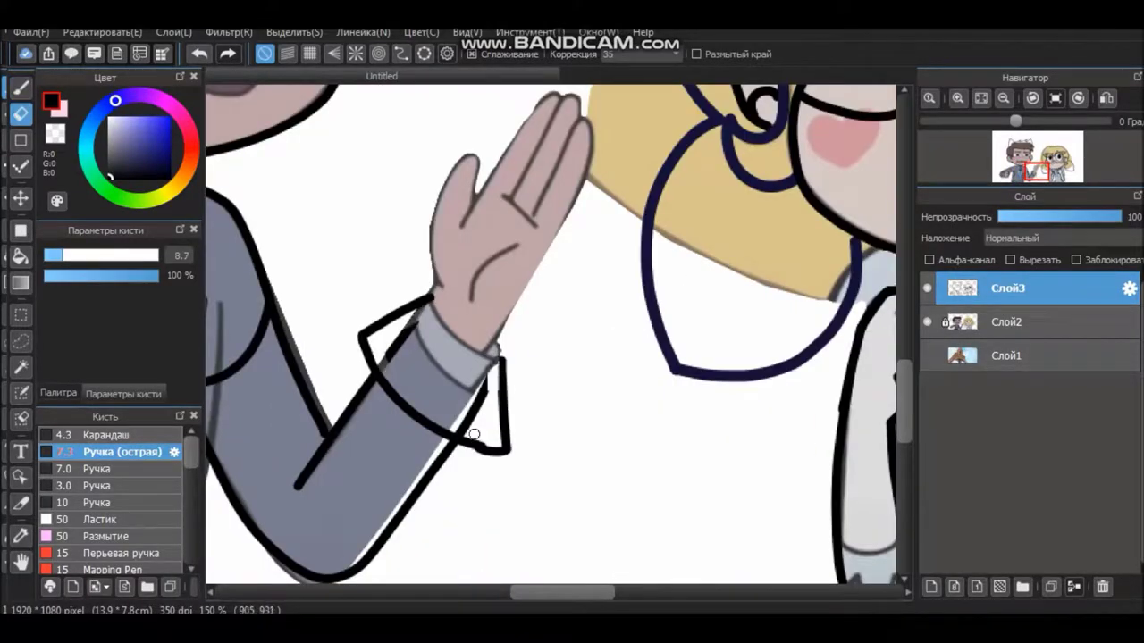
left_click_drag(487, 375, 463, 427)
key("b")
Step: Complete the suit's lower lines and ink the boy's raised hand with its thumb, fingers and palm creases
scroll(551, 332, "left", 6)
scroll(550, 332, "down", 3)
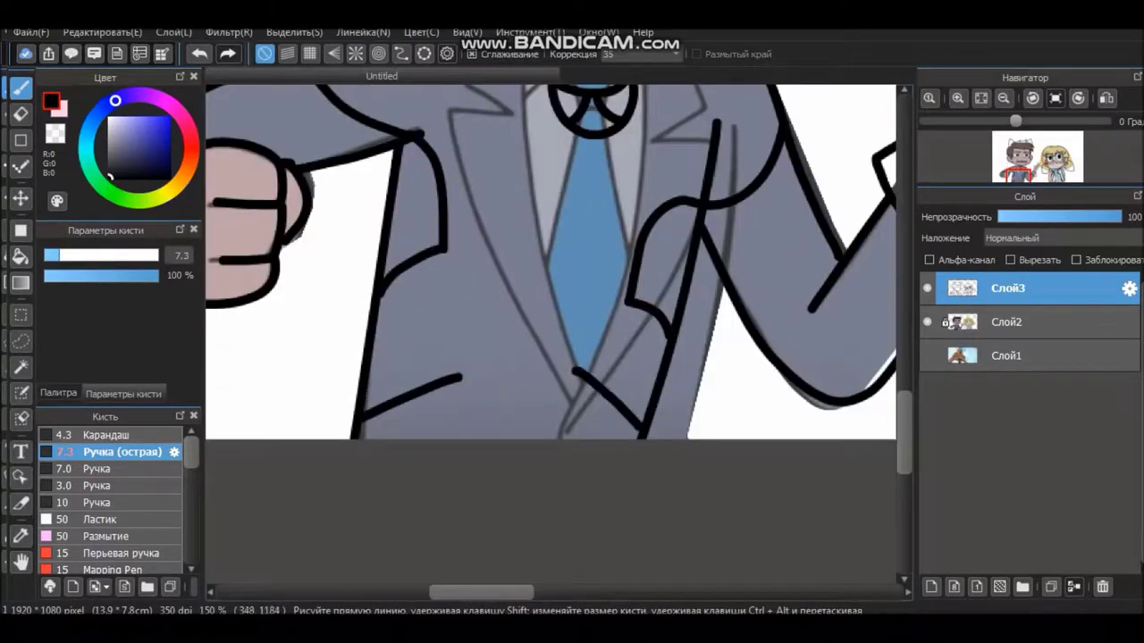
scroll(550, 332, "down", 3)
scroll(436, 429, "up", 3)
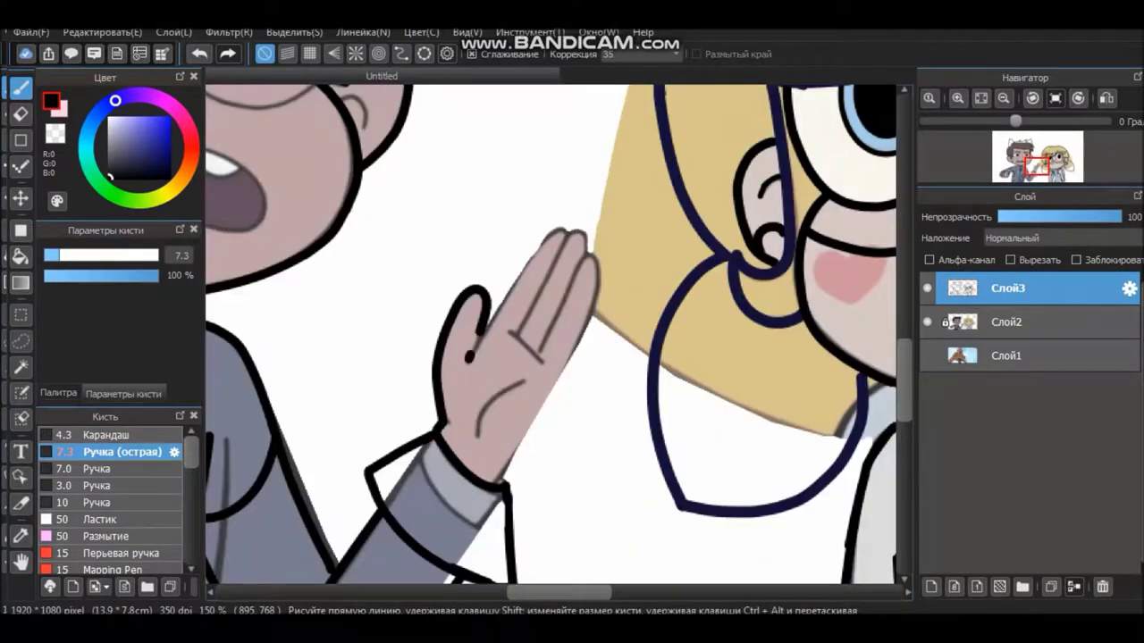
scroll(550, 333, "down", 3)
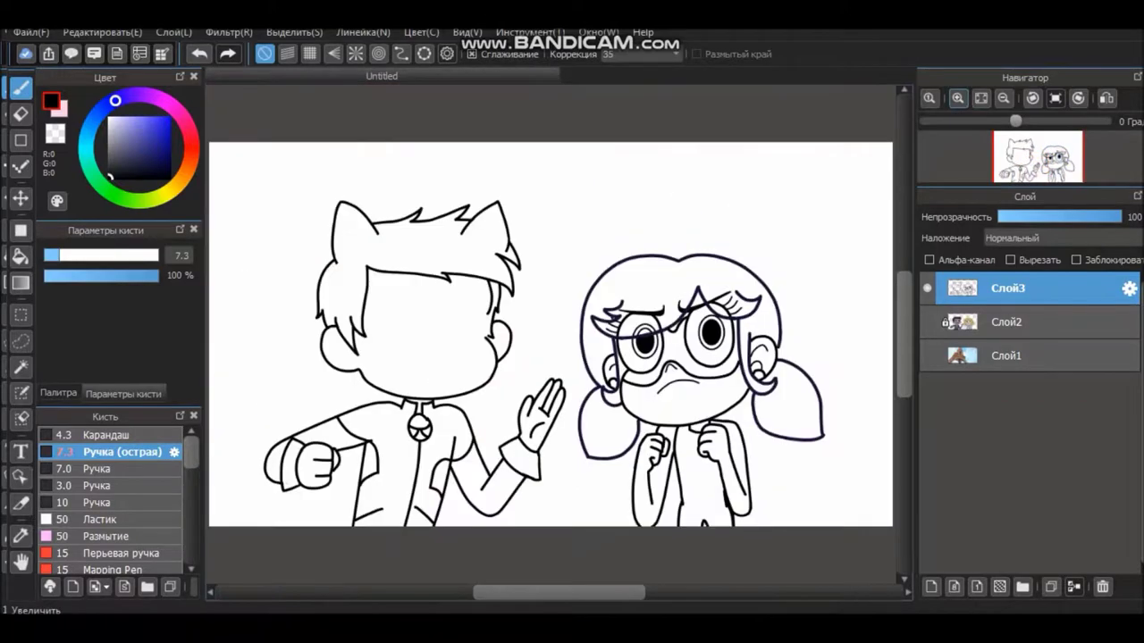
Step: Outline both of the boy's eyebrows in black over the reference
scroll(420, 321, "up", 4)
mouse_move(357, 198)
left_mouse_down()
mouse_move(554, 247)
mouse_move(630, 308)
left_mouse_up()
scroll(539, 579, "right", 3)
scroll(540, 579, "up", 2)
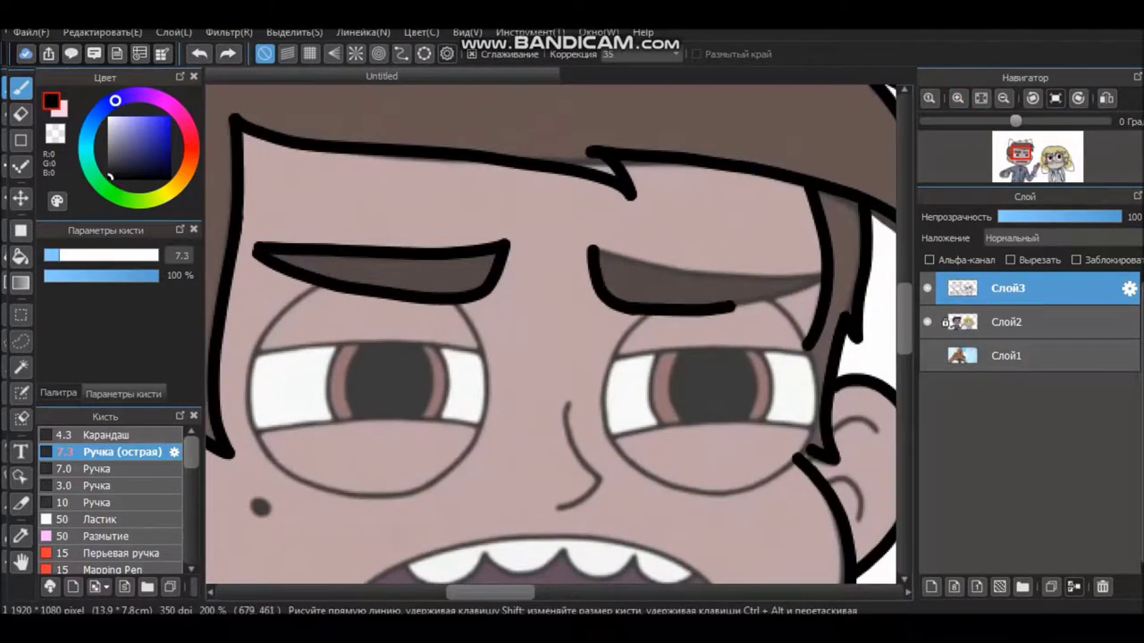
Step: Ink the boy's nose and both round eye outlines using the ellipse guide, and start the upper eyelid line
scroll(550, 332, "down", 1)
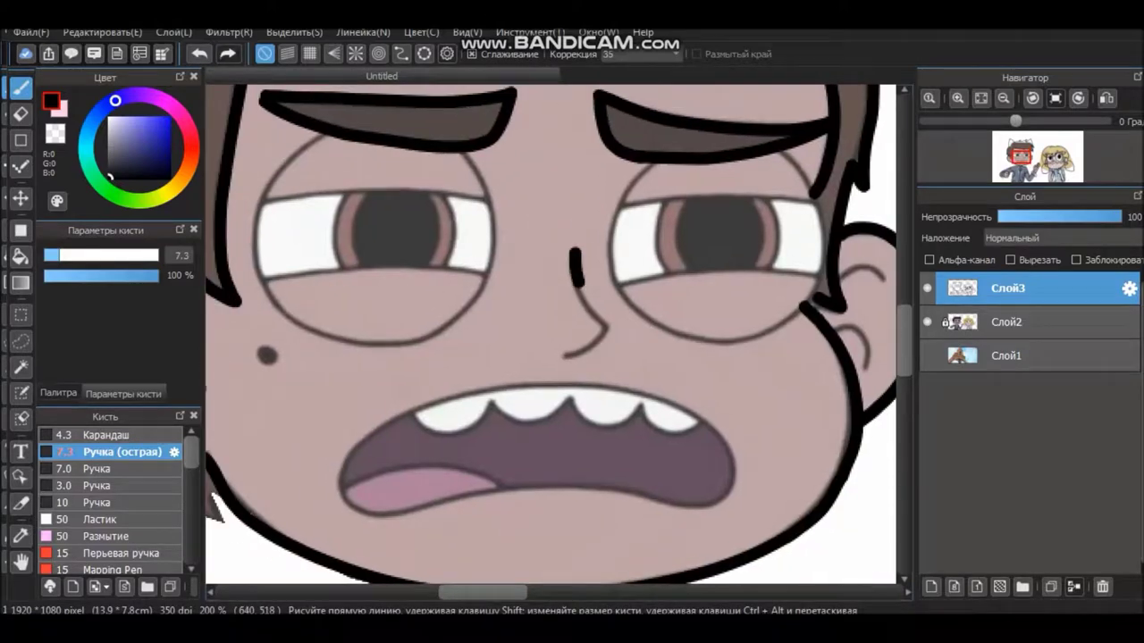
scroll(551, 333, "left", 3)
left_click(424, 53)
left_click_drag(402, 232, 636, 234)
scroll(550, 332, "right", 3)
mouse_move(518, 232)
left_mouse_down()
mouse_move(766, 217)
mouse_move(600, 242)
left_mouse_up()
mouse_move(500, 205)
left_mouse_down()
mouse_move(496, 221)
mouse_move(687, 198)
left_mouse_up()
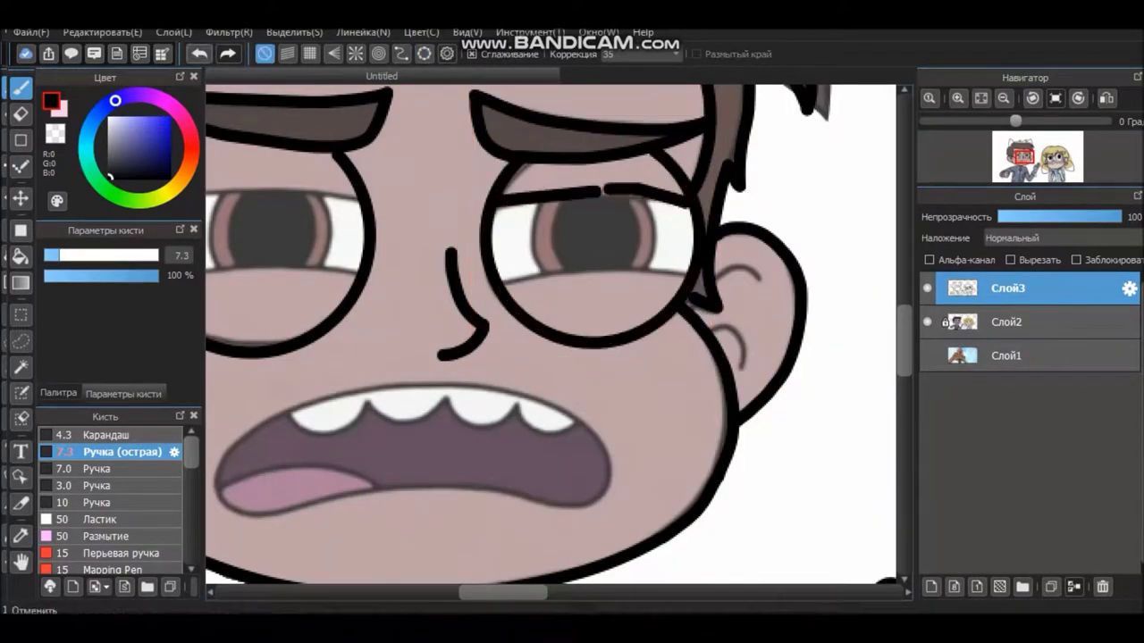
Step: Draw the remaining eyelid lines and ink the boy's irises in both eyes with ellipse guides
scroll(551, 332, "left", 3)
scroll(550, 332, "up", 2)
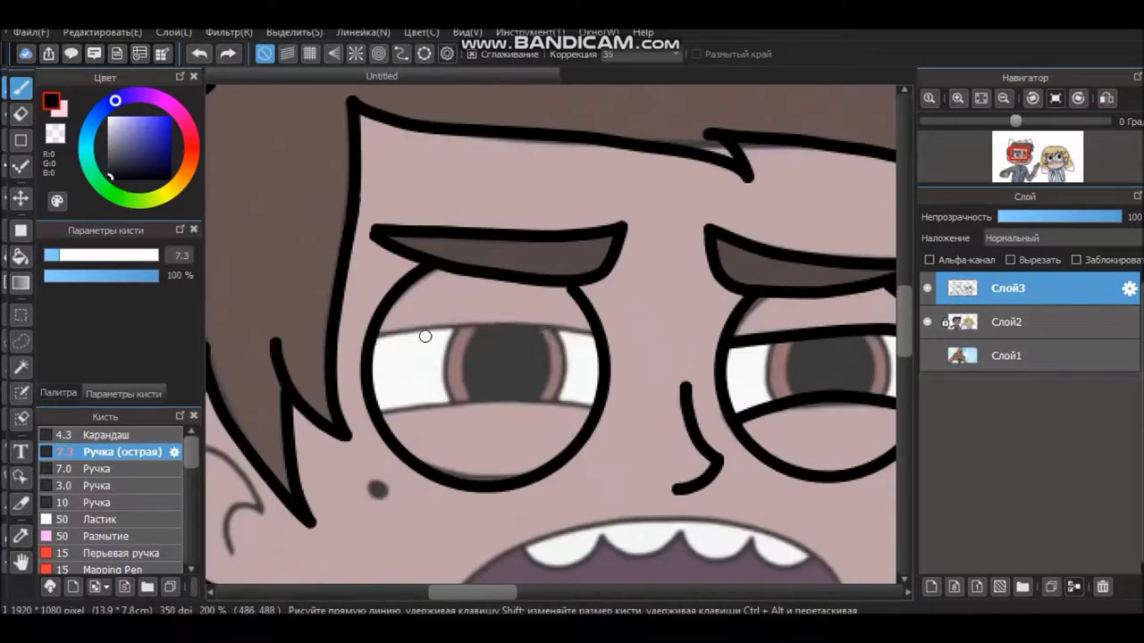
left_click(424, 53)
left_click_drag(621, 488, 587, 449)
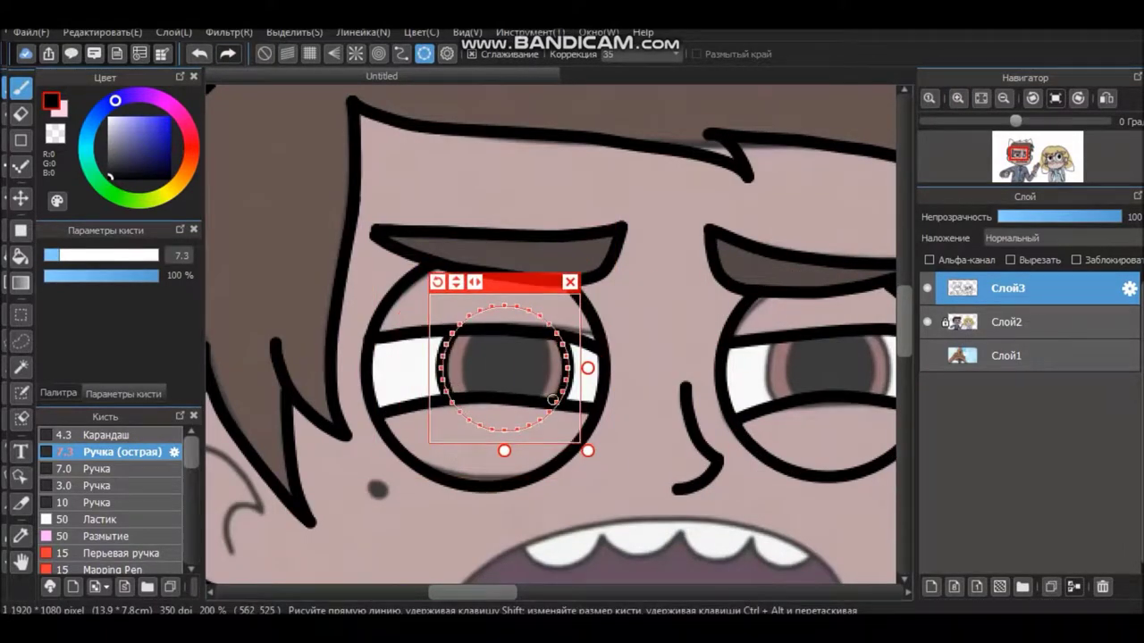
scroll(551, 333, "right", 3)
left_click_drag(659, 453, 650, 426)
left_click_drag(585, 366, 275, 364)
scroll(551, 332, "left", 3)
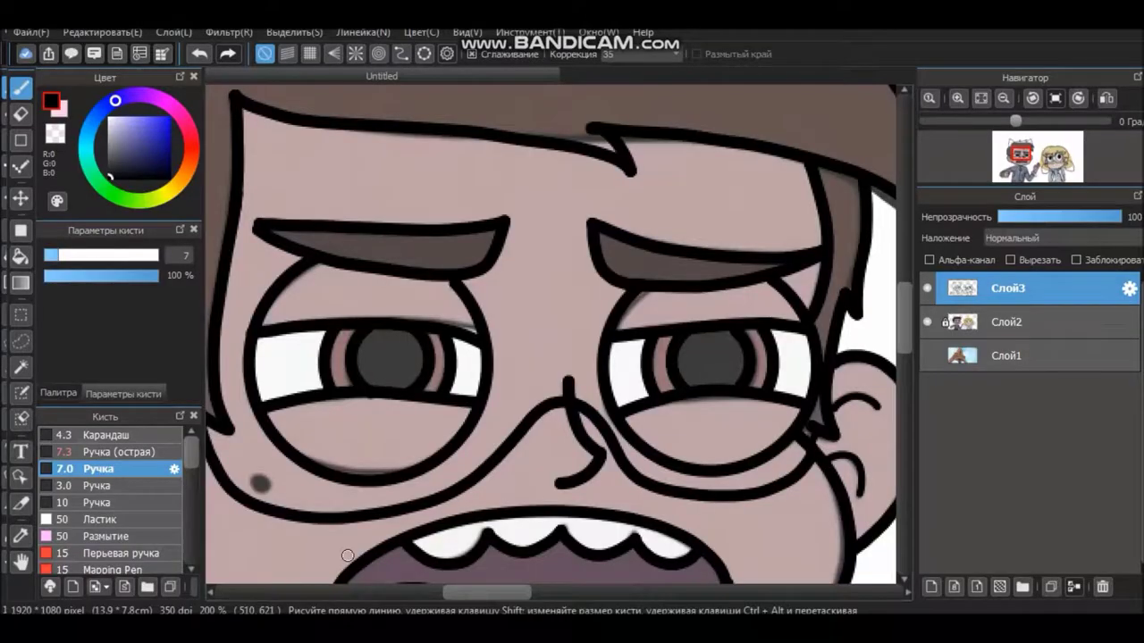
Step: Ink the upper edge of the boy's mask above his eyebrow and across the bridge of the nose
left_click_drag(272, 199, 296, 227)
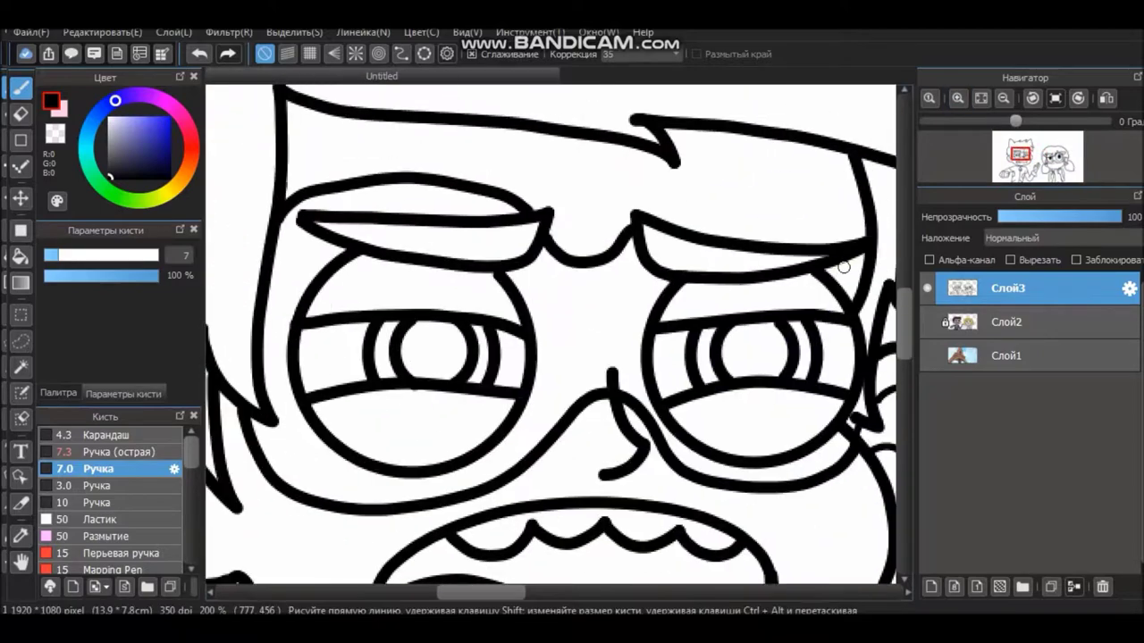
left_click_drag(547, 214, 606, 264)
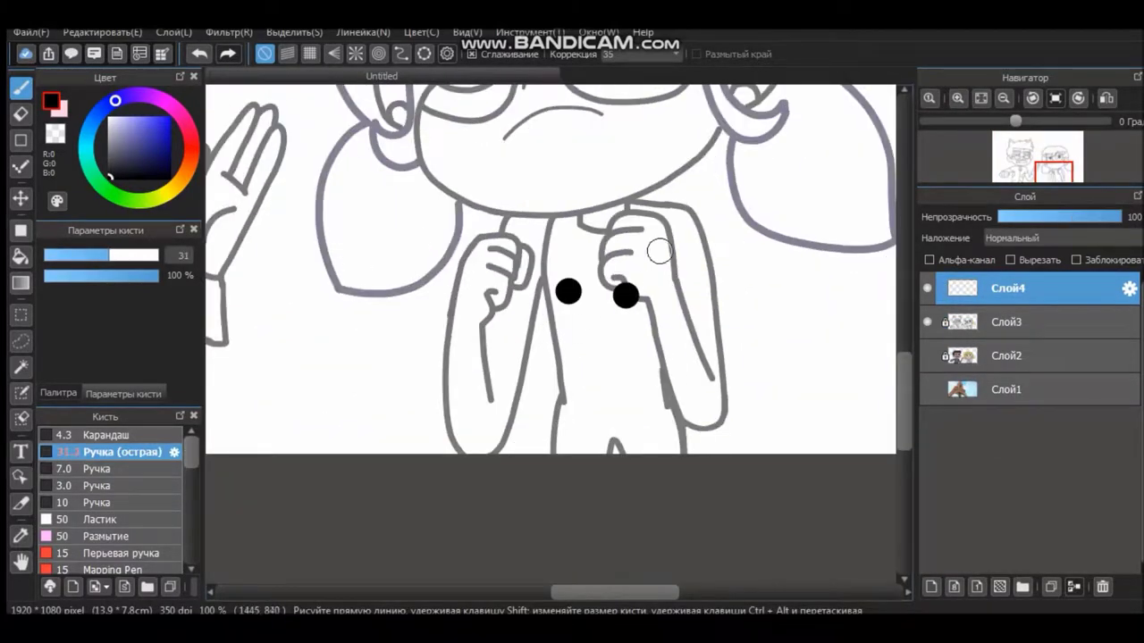
Step: Place black polka dots over the girl's torso and sleeves on layer Слой4 with the sharp pen at size 31
left_click(653, 417)
left_click(582, 391)
left_click(578, 440)
left_click(483, 414)
left_click(508, 327)
left_click(577, 335)
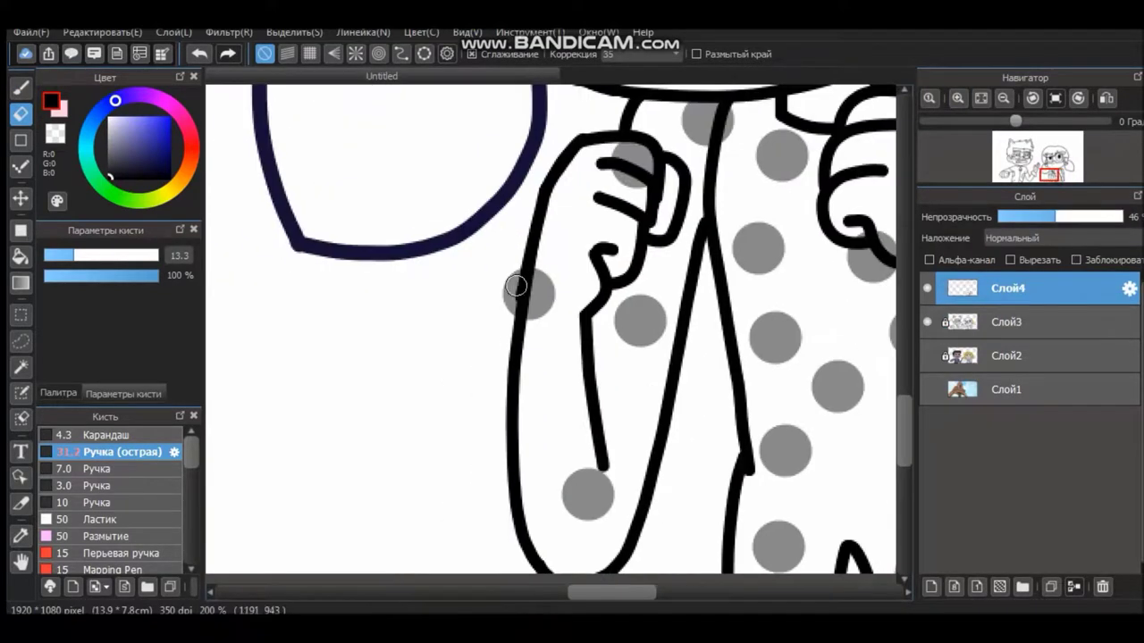
Step: Erase the parts of the polka dots that spill outside the girl's sleeve and body outlines
scroll(514, 345, "right", 3)
scroll(692, 579, "down", 3)
scroll(572, 358, "down", 5)
scroll(485, 408, "up", 5)
Step: Add size 42 polka dots across the girl's mask and erase the parts extending into her eye and hair
key("b")
left_click(786, 401)
left_click(845, 290)
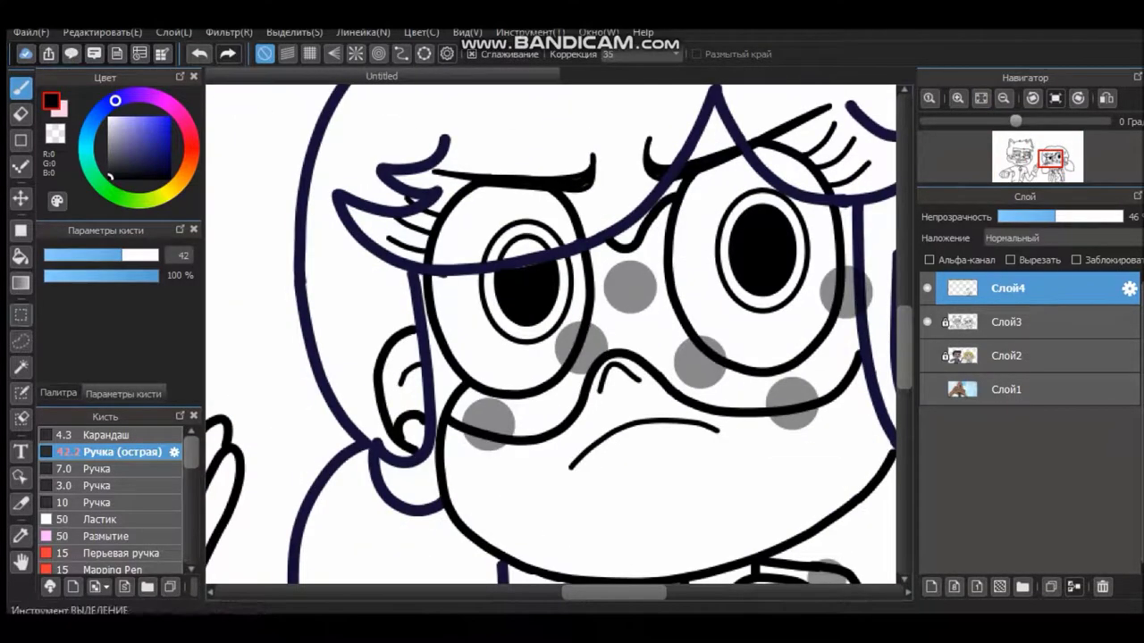
key("e")
left_click_drag(831, 266, 831, 309)
Step: Set the dot layer's opacity to 47% and fill the gaps on the girl's sleeve with more size 31 dots
scroll(831, 309, "down", 3)
mouse_move(1055, 217)
left_mouse_down()
mouse_move(1121, 216)
mouse_move(1056, 216)
left_mouse_up()
scroll(572, 357, "up", 4)
scroll(572, 358, "up", 2)
scroll(571, 357, "down", 4)
scroll(478, 399, "up", 3)
key("b")
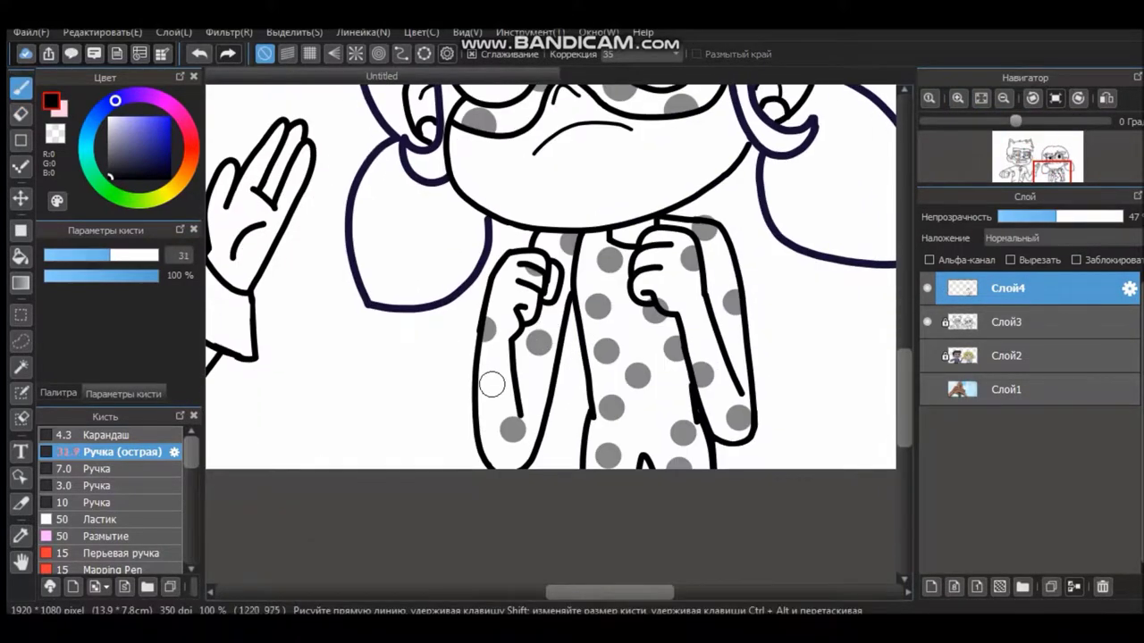
key("e")
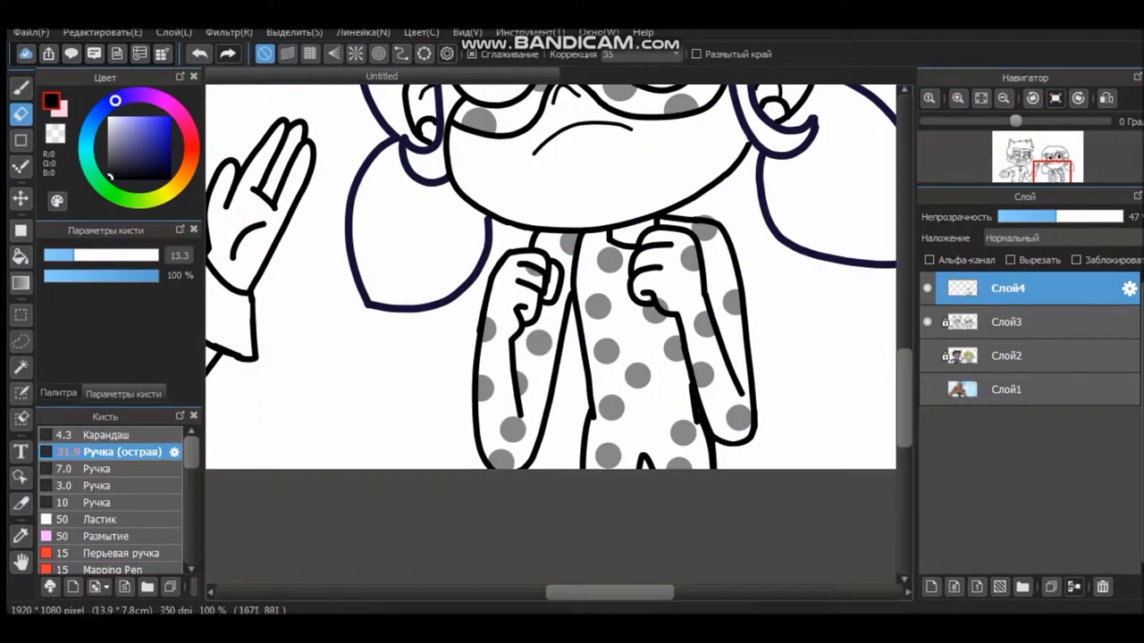
Step: Set the dot layer's opacity to 100% and merge it into line-art layer Слой3
left_click_drag(1055, 216, 1116, 216)
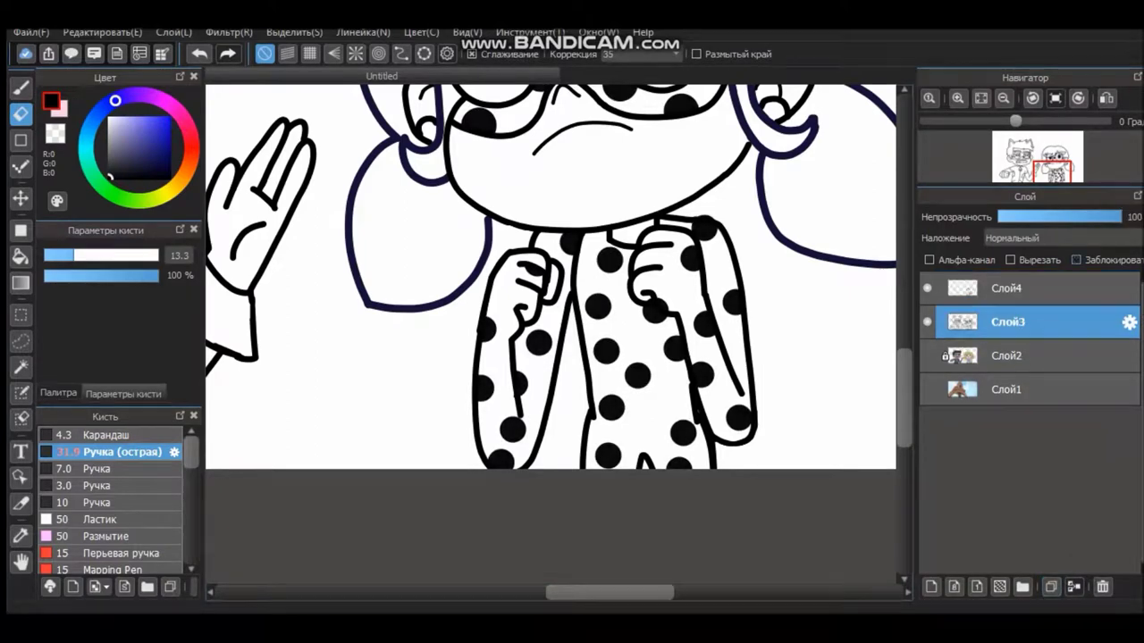
left_click(1073, 587)
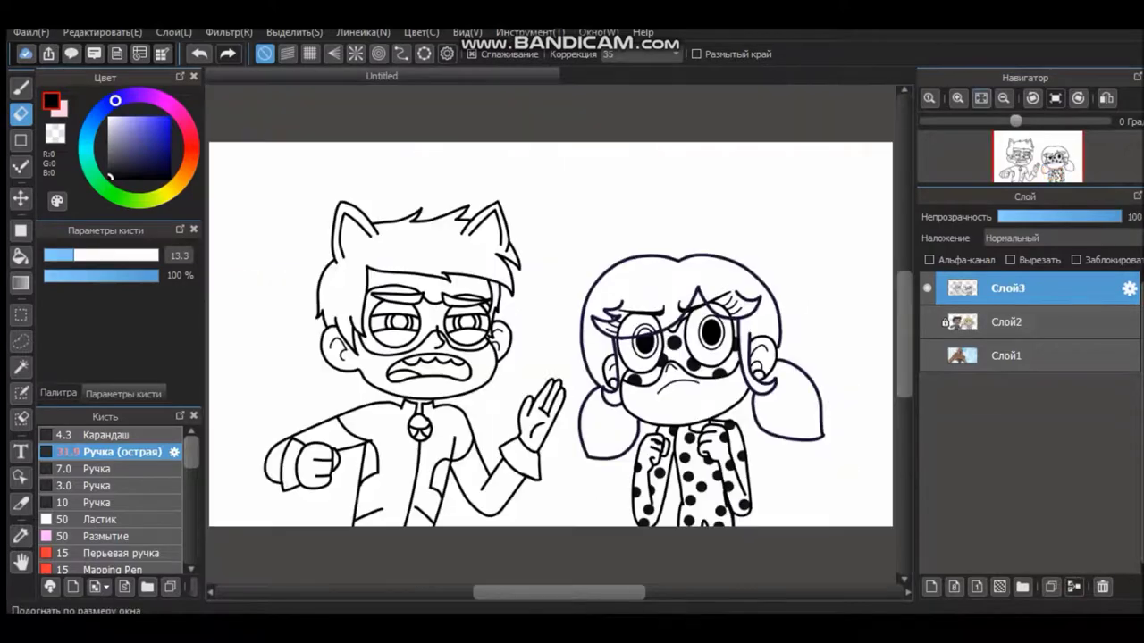
Step: Erase small gaps where the boy's hair outline touches the cat-ear, ear and mask lines, using the size 8 eraser
scroll(550, 334, "up", 5)
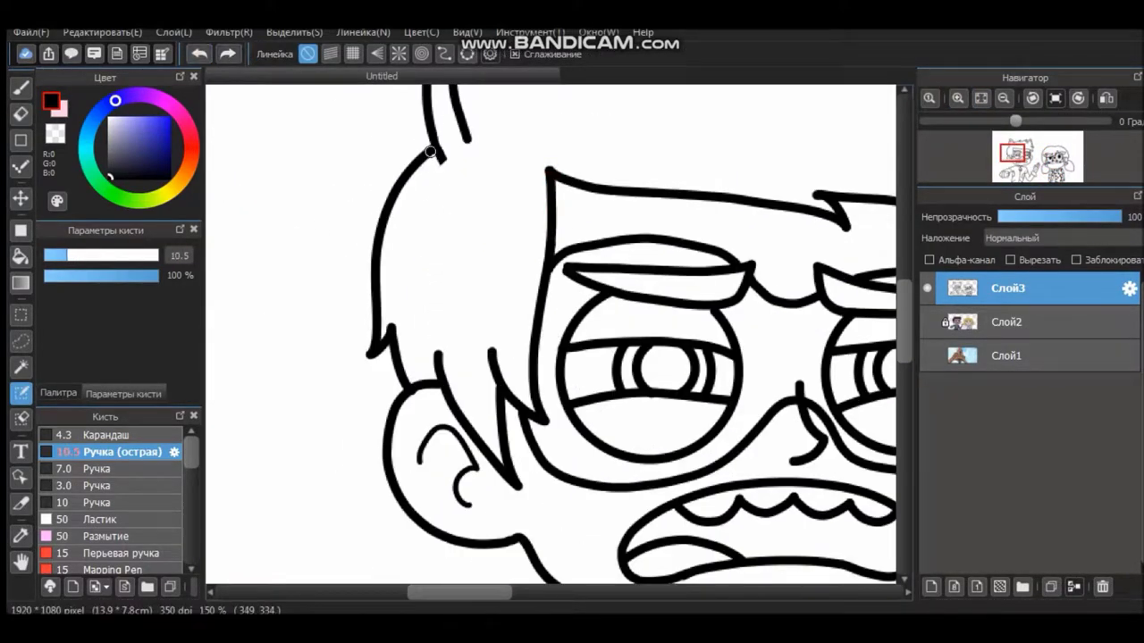
key("e")
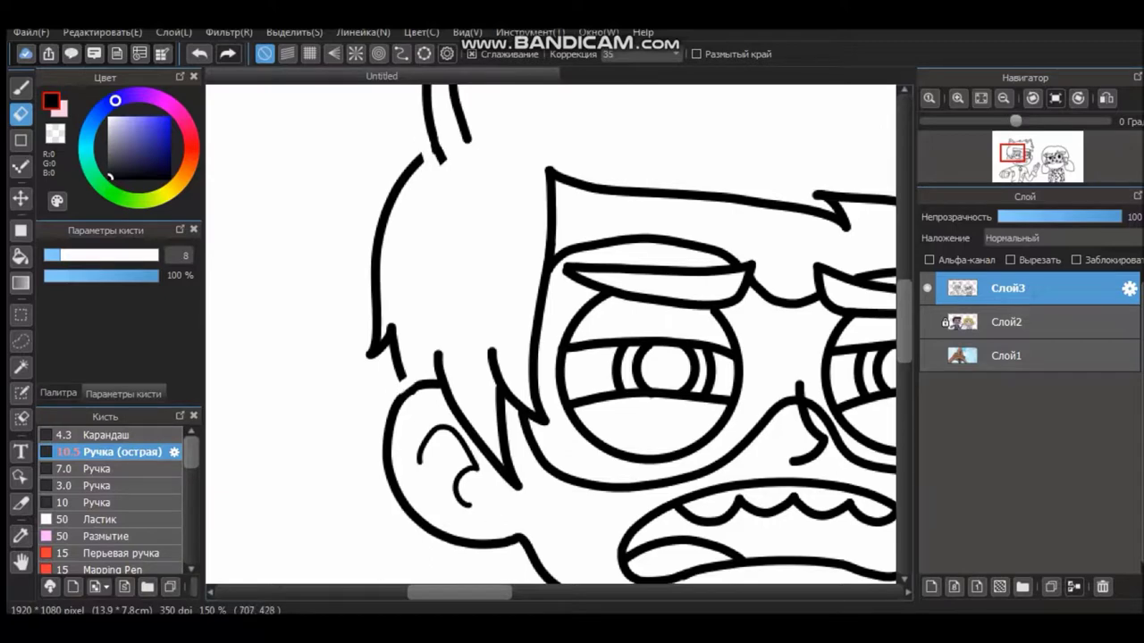
scroll(833, 277, "up", 3)
scroll(822, 286, "right", 2)
scroll(799, 297, "down", 3)
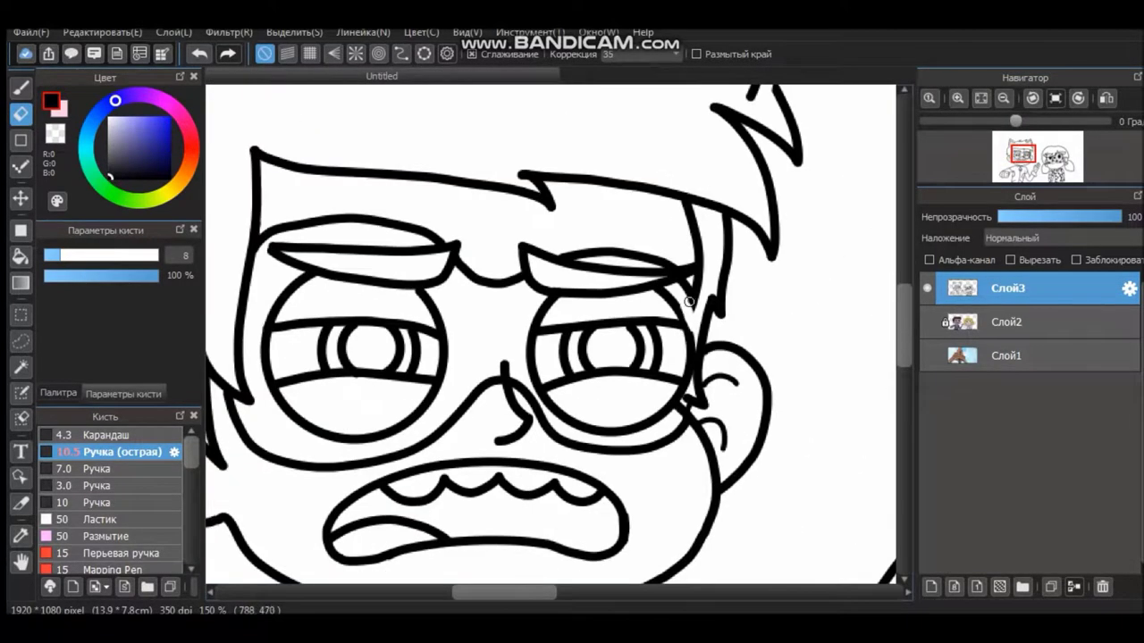
key("b")
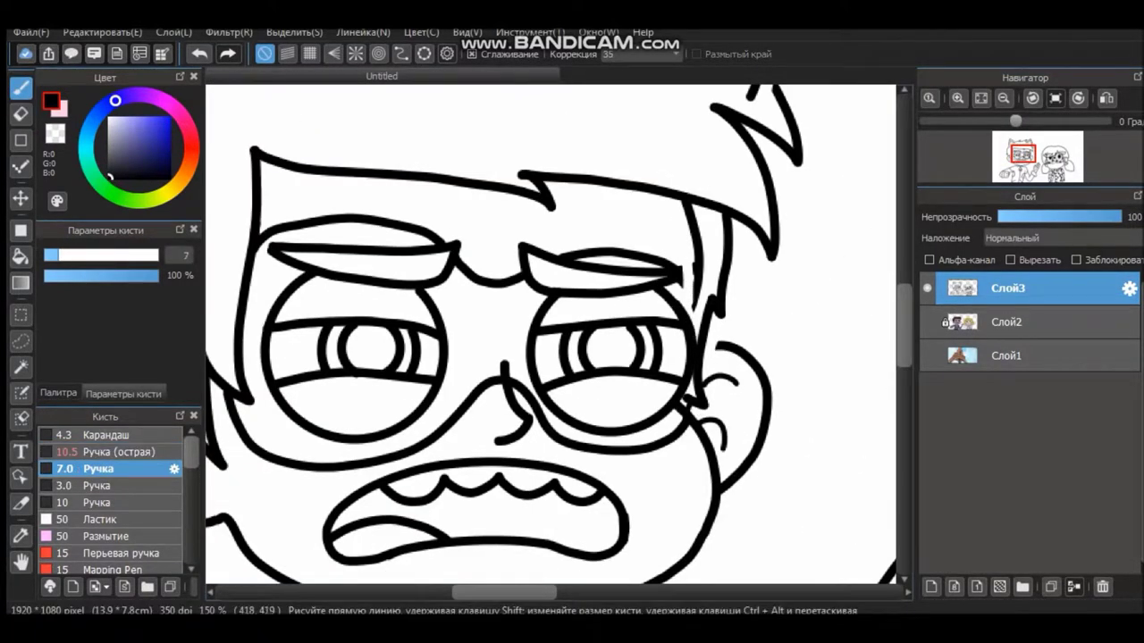
Step: Set the drawing colour to a muted yellow, R:197 G:200 B:130, for the boy's hair outline
left_click(58, 393)
left_click(68, 245)
left_click(50, 368)
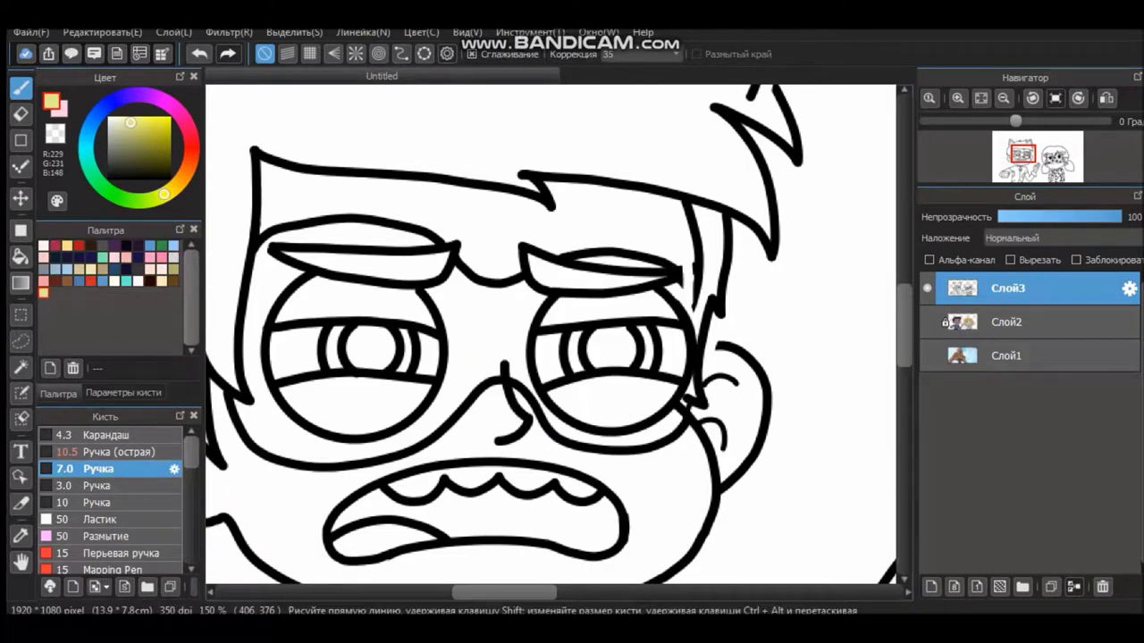
key("g")
left_click(402, 176)
key("ctrl+z")
scroll(549, 335, "up", 3)
left_click(357, 253)
scroll(500, 429, "down", 3)
scroll(501, 429, "left", 3)
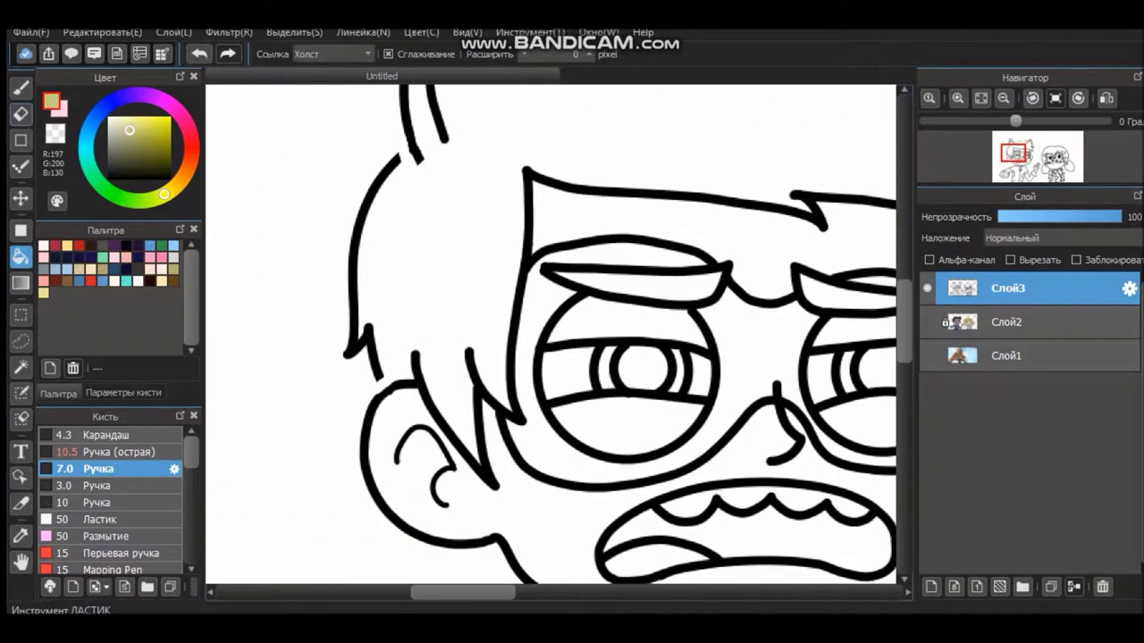
Step: Separate the boy's hair outline from the adjoining mask and face lines, and recolour only the hair outline muted yellow with the Fill tool
key("e")
key("g")
left_click(432, 433)
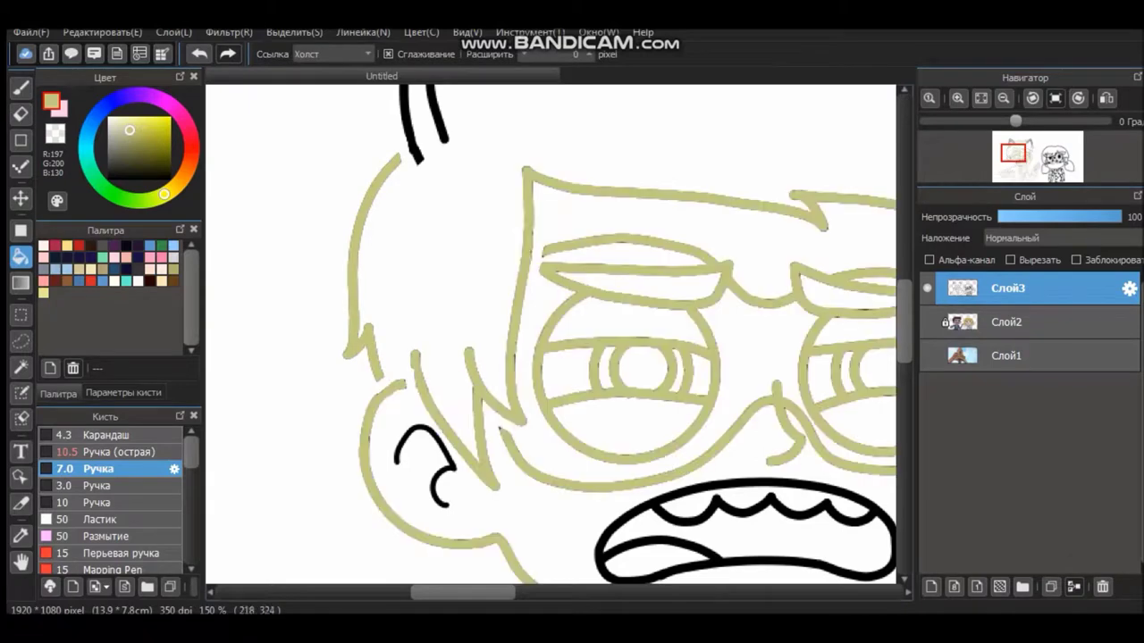
key("ctrl+z")
scroll(549, 335, "right", 5)
key("e")
key("g")
left_click(624, 430)
key("ctrl+z")
key("e")
key("g")
left_click(471, 208)
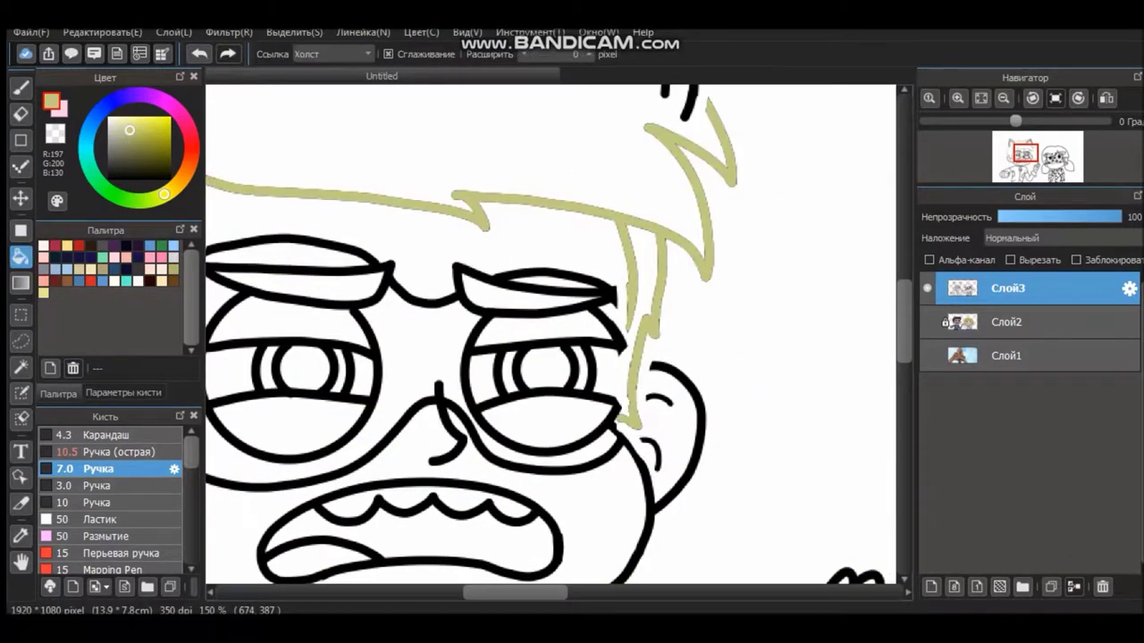
Step: Show reference layer Слой2 and redraw the missing ends of the boy's black ear and eye lines on Слой3
scroll(550, 333, "down", 5)
left_click(1005, 322)
left_click(927, 321)
scroll(550, 334, "up", 8)
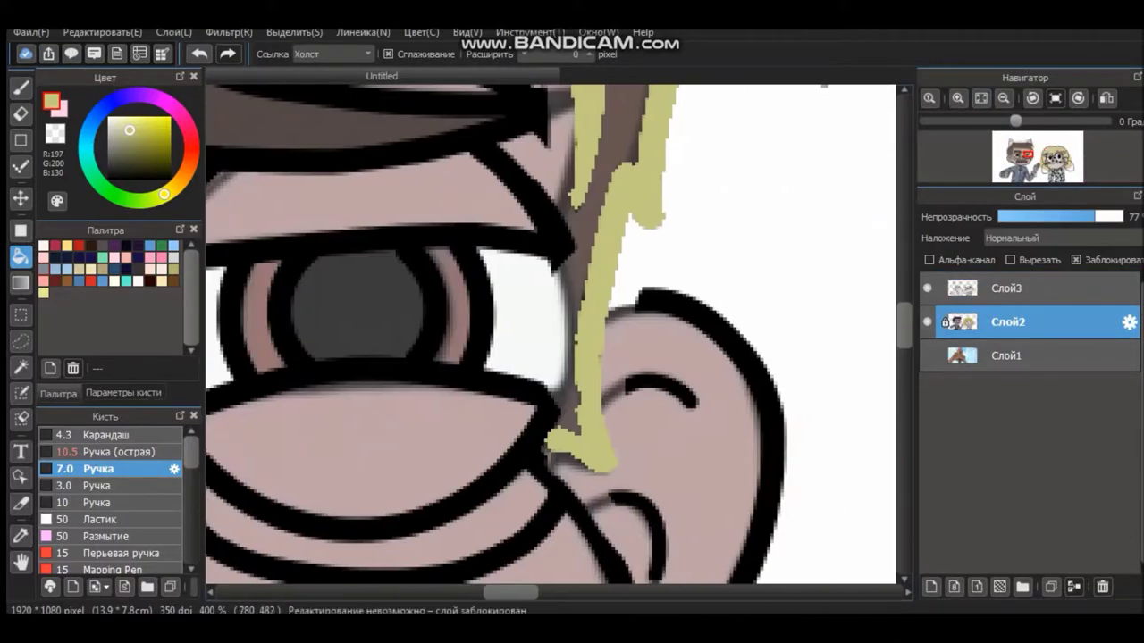
left_click(1007, 287)
key("b")
left_click(597, 295, "alt")
left_click(105, 435)
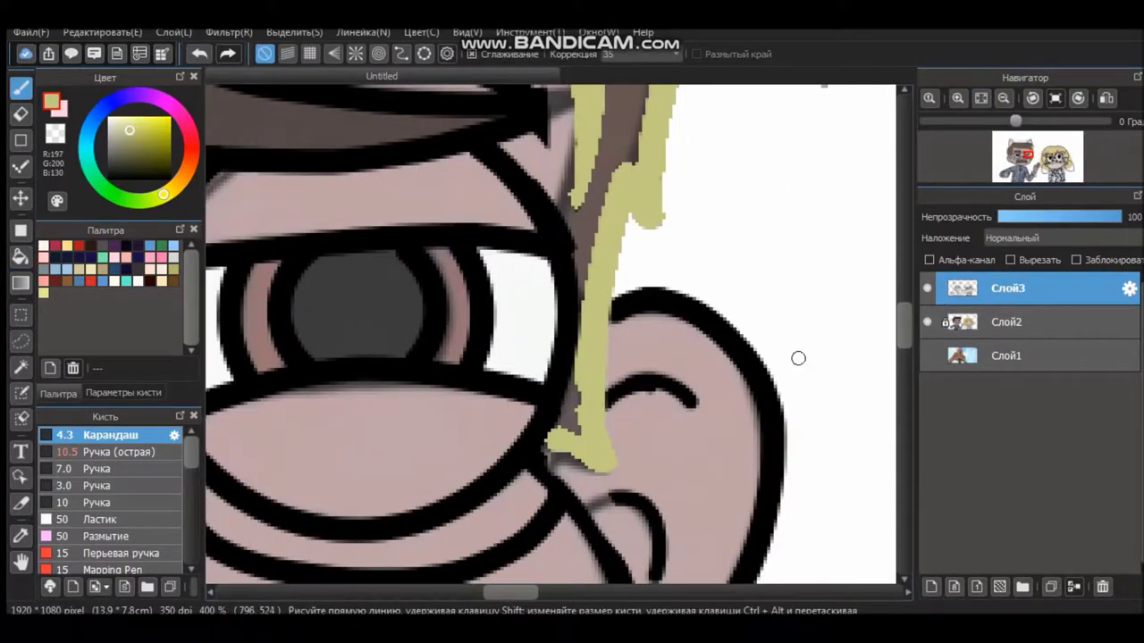
Step: Reconnect the boy's black ear and cat-ear outlines to his yellow hair line with the size 7 pen
scroll(798, 358, "down", 5)
scroll(507, 276, "up", 4)
left_click(119, 452)
left_click(124, 393)
left_click(99, 469)
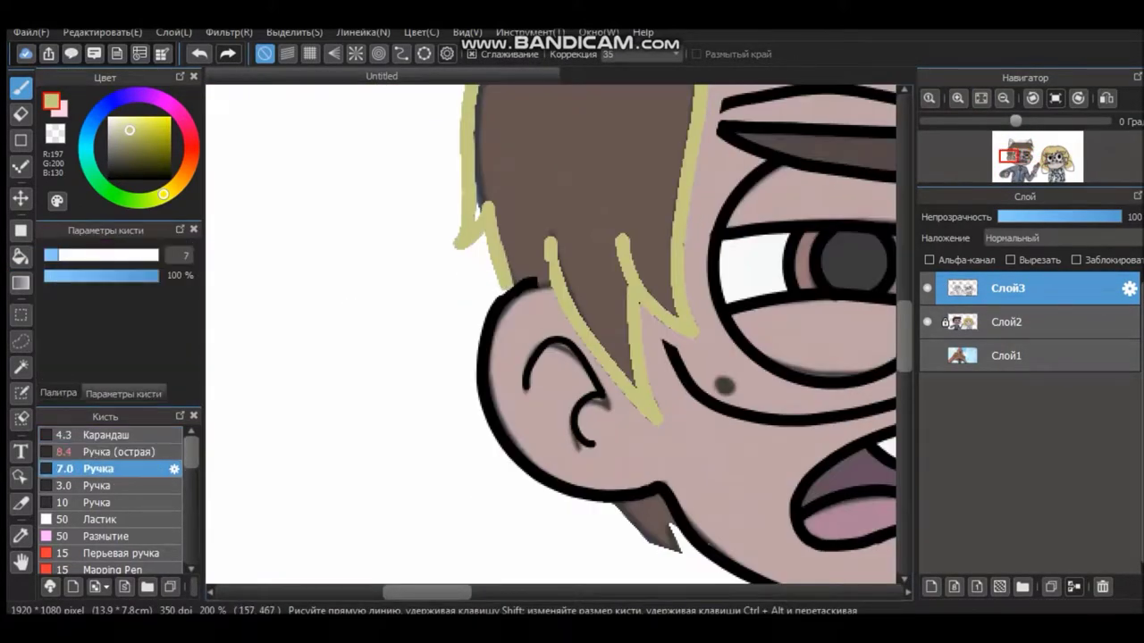
scroll(554, 277, "down", 5)
scroll(268, 161, "up", 4)
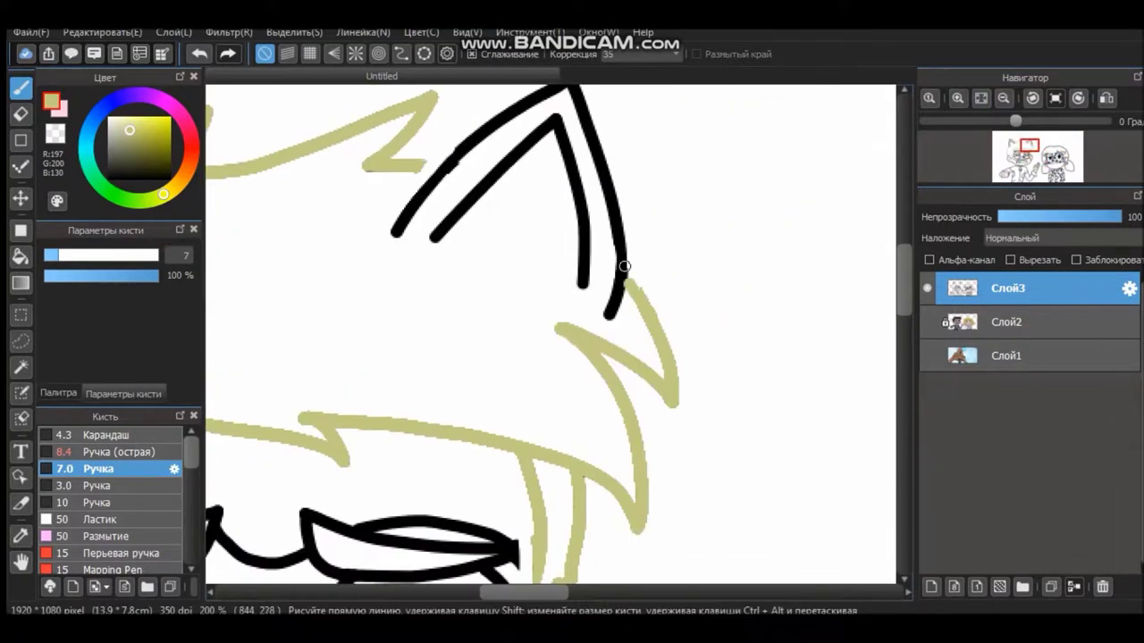
scroll(357, 403, "left", 5)
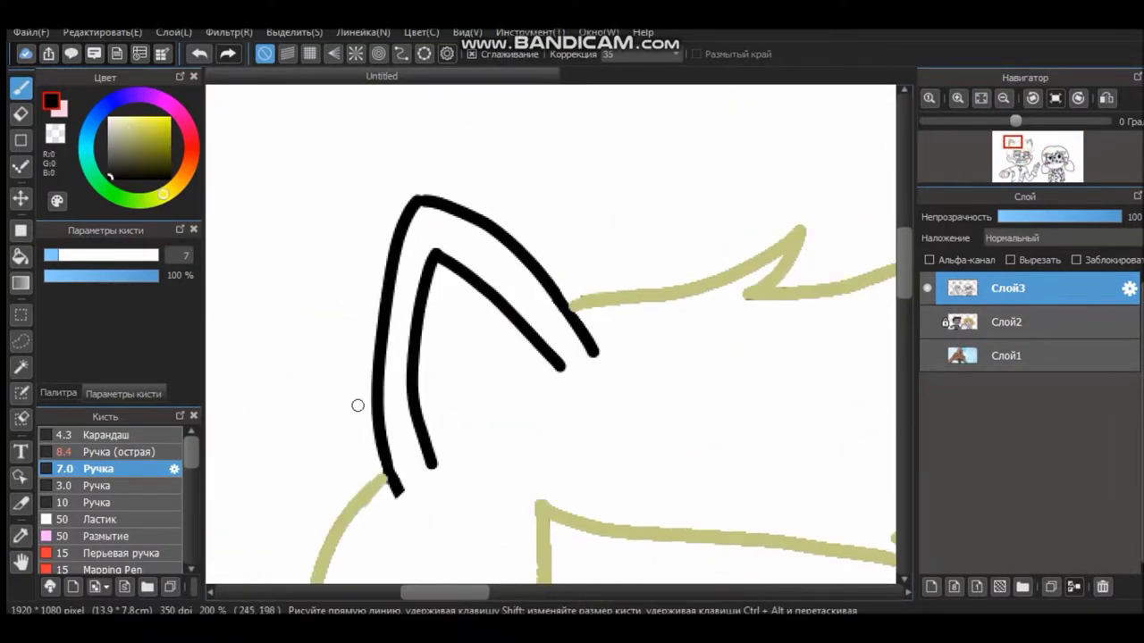
Step: Add a new layer below the line art and fill the girl's main hair with dark blue, R:24 G:18 B:71
left_click(980, 98)
left_click(930, 587)
scroll(679, 349, "up", 4)
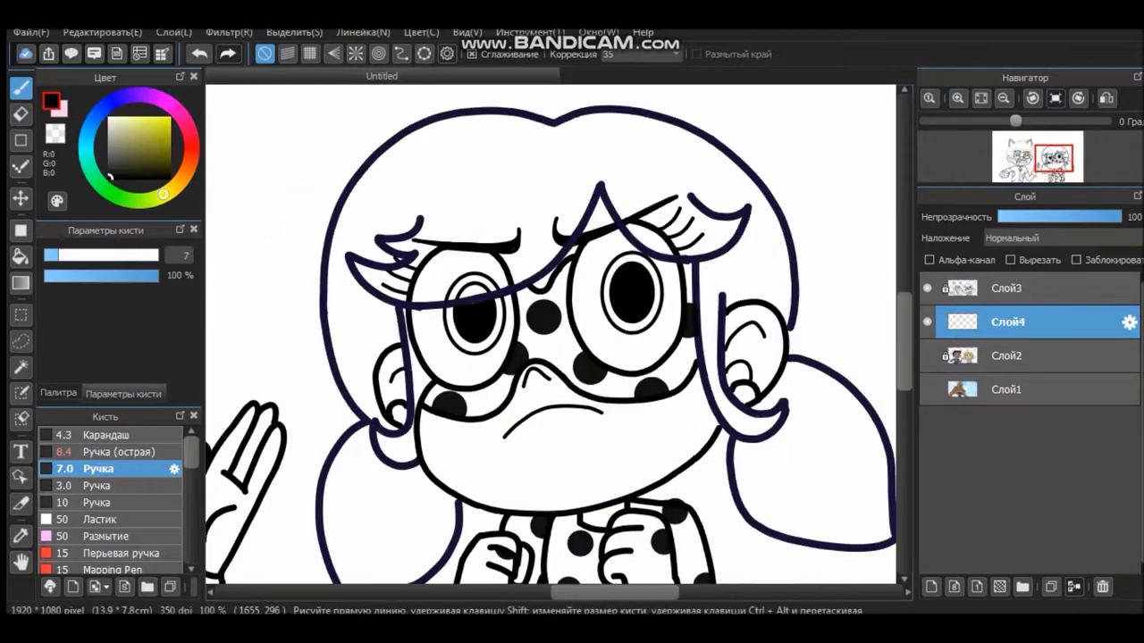
left_click(58, 393)
left_click(55, 258)
left_click(19, 256)
left_click(463, 132)
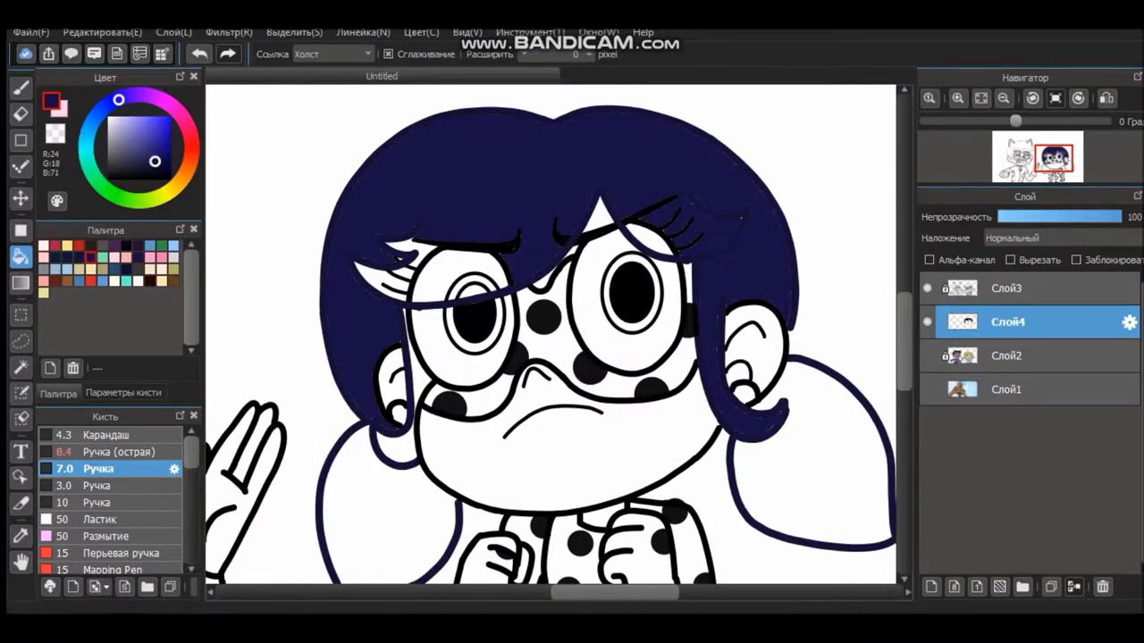
Step: Paint over the unfilled gaps in the girl's fringe, crown and side locks with the size 35 pen
left_click(119, 451)
left_click(123, 394)
scroll(632, 310, "down", 4)
scroll(679, 340, "up", 5)
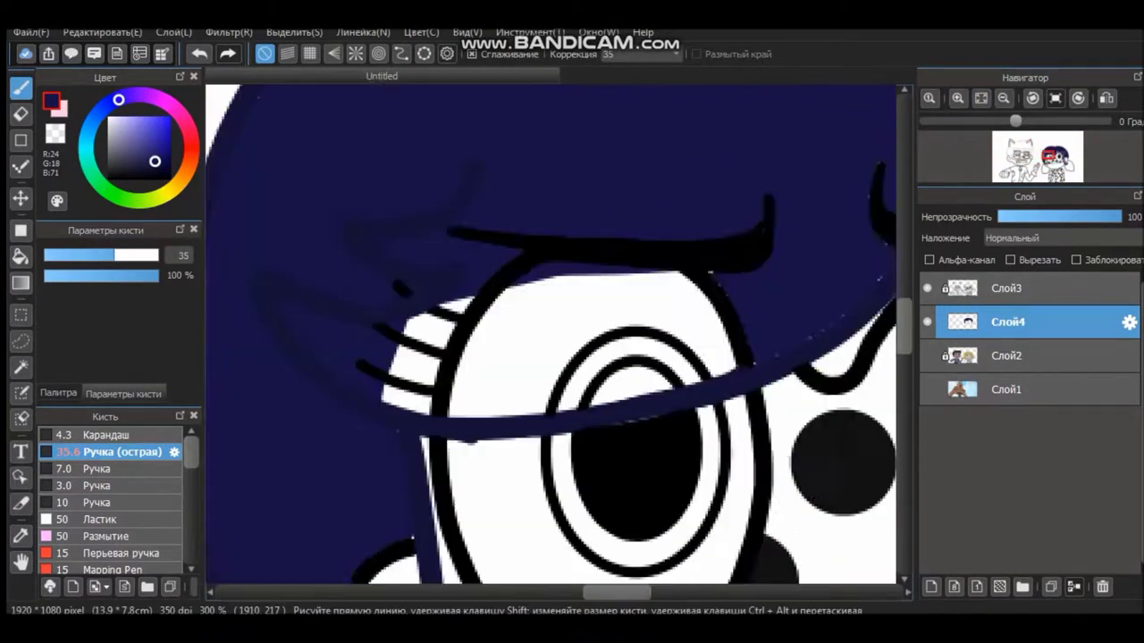
scroll(664, 332, "down", 1)
scroll(565, 219, "right", 3)
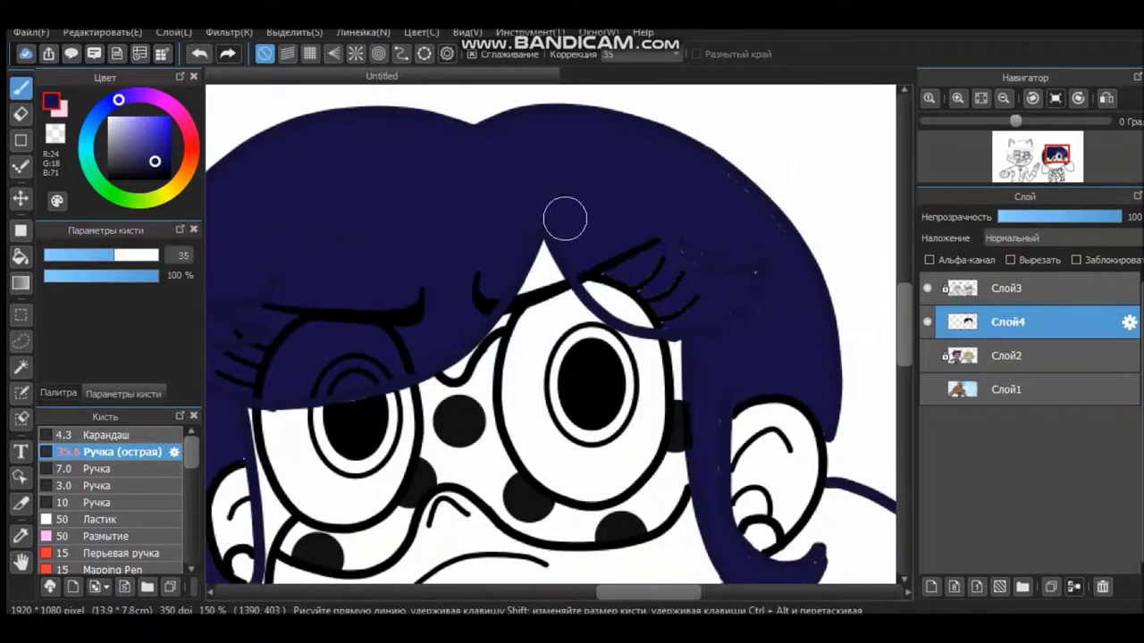
scroll(649, 266, "down", 4)
scroll(771, 262, "up", 5)
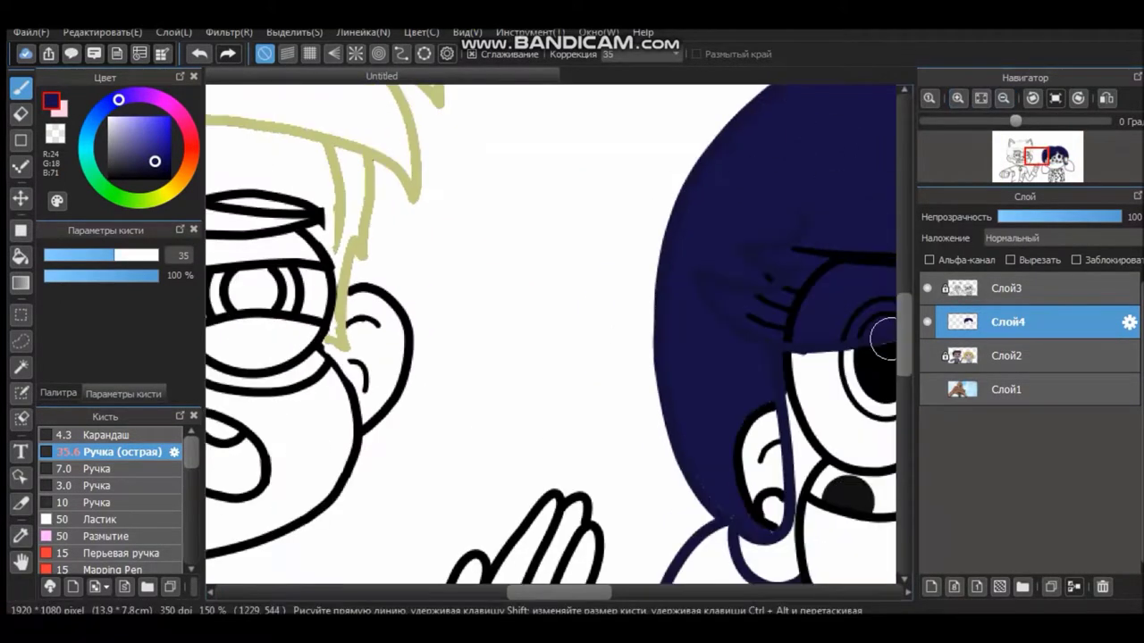
scroll(807, 105, "down", 1)
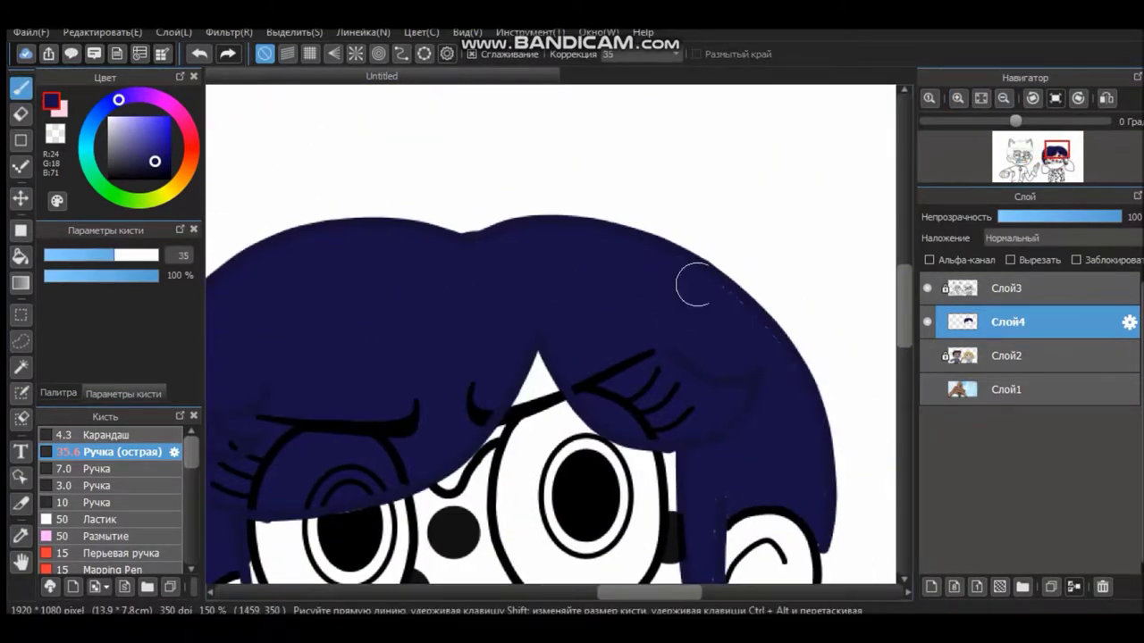
scroll(674, 266, "down", 5)
scroll(673, 265, "right", 4)
Step: Clean the blue around the girl's right-hand ear, and fill the right ponytail, covering its seams with the size 39 pen
key("e")
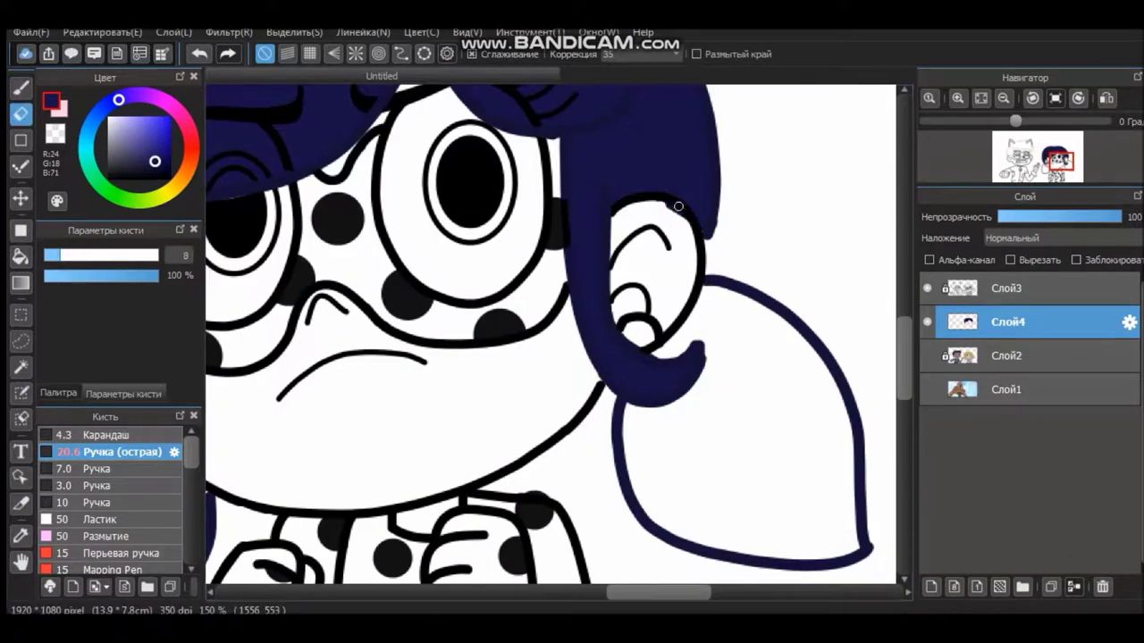
key("g")
left_click(684, 422)
key("b")
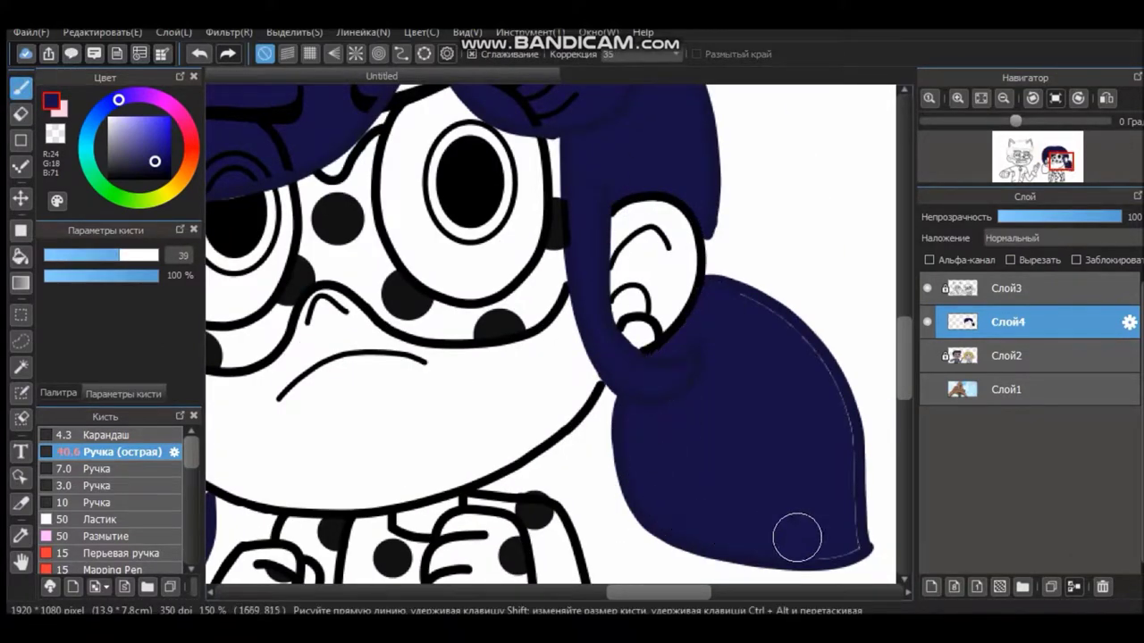
scroll(830, 441, "down", 5)
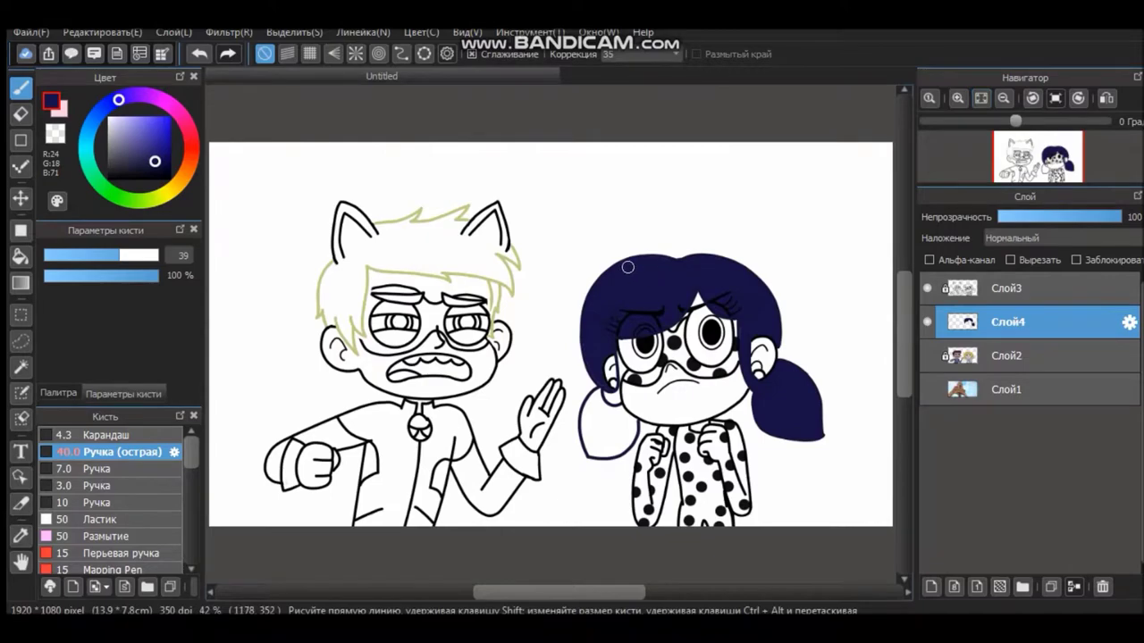
Step: Erase the blue spilling around the girl's left-hand ear and paint in the curled lock beneath it
scroll(742, 317, "up", 5)
scroll(679, 357, "up", 3)
key("e")
scroll(679, 357, "down", 5)
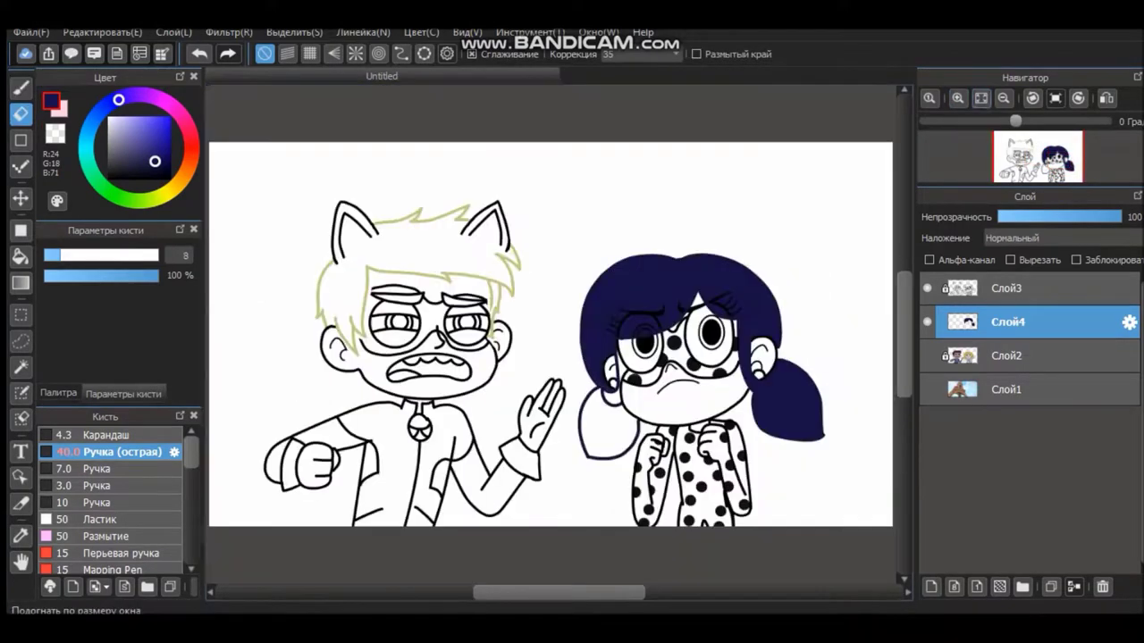
key("b")
scroll(604, 375, "up", 7)
key("e")
mouse_move(483, 179)
left_mouse_down()
mouse_move(467, 209)
mouse_move(487, 331)
left_mouse_up()
key("b")
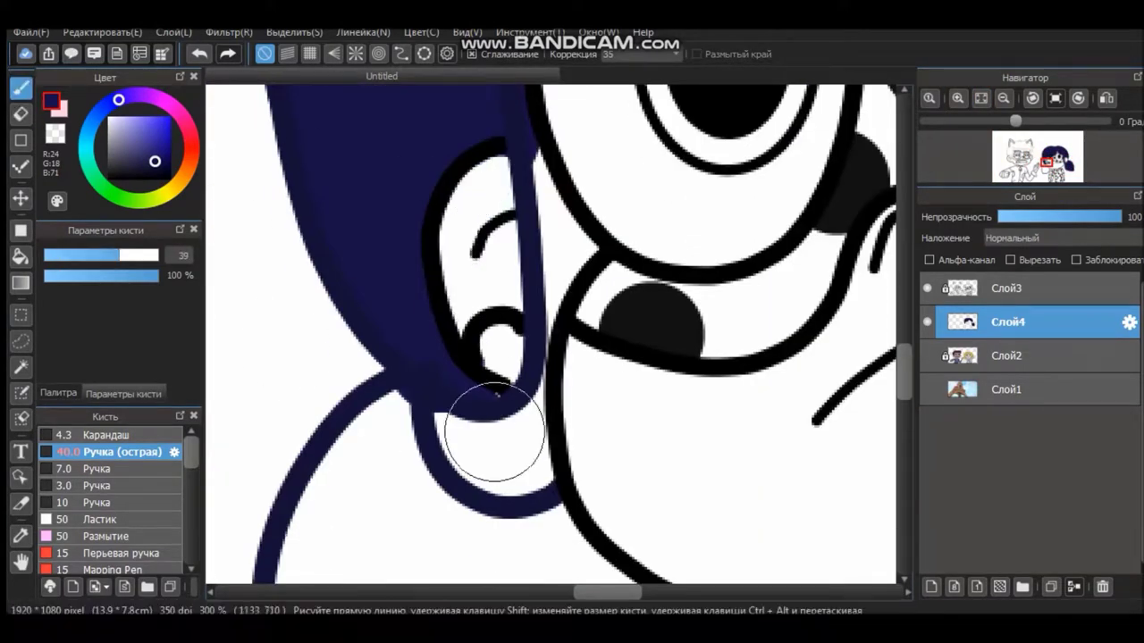
left_click_drag(518, 447, 458, 425)
left_click_drag(541, 357, 561, 248)
scroll(561, 248, "down", 6)
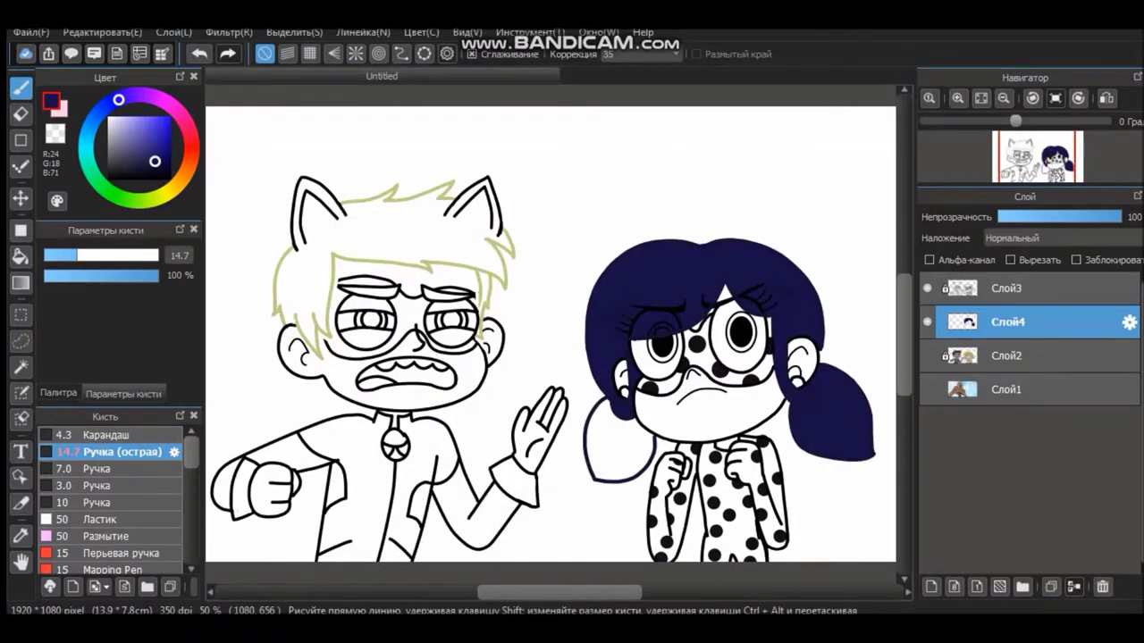
Step: Fill the girl's left ponytail with the dark blue and cover its seam lines with the size 24 pen
key("g")
left_click(617, 438)
key("b")
scroll(617, 429, "up", 4)
scroll(536, 313, "down", 3)
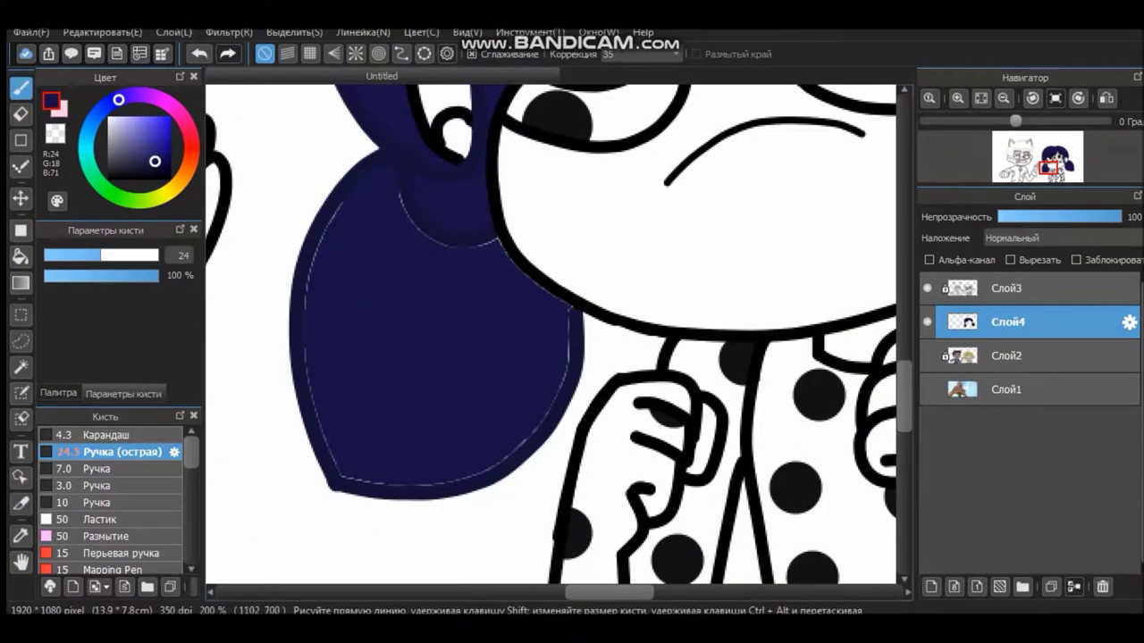
scroll(411, 516, "down", 4)
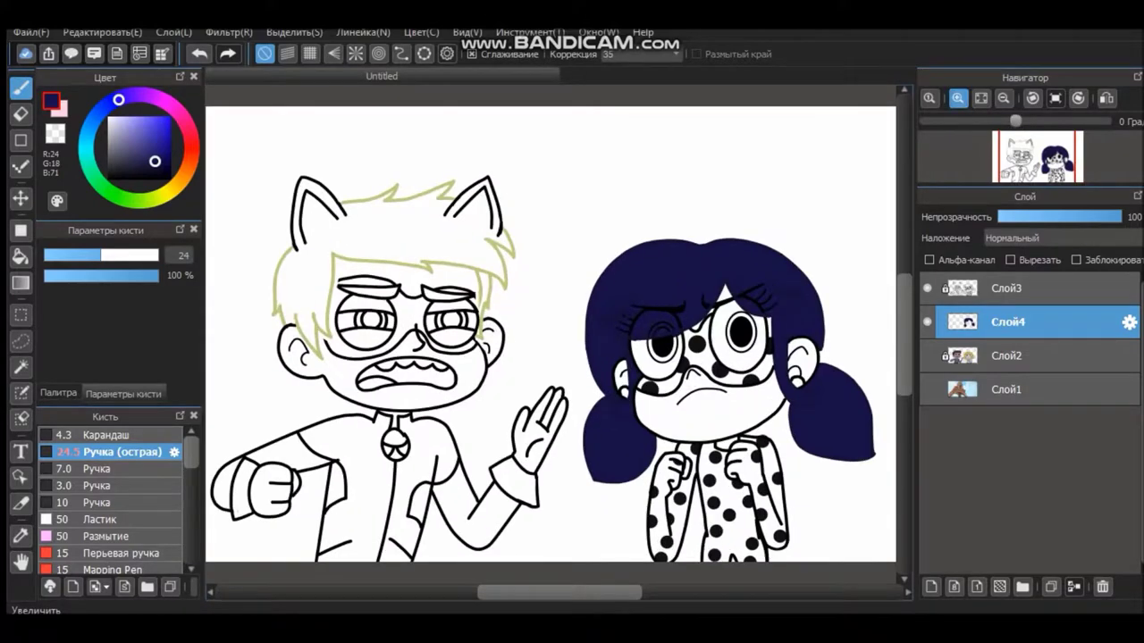
Step: Trace the edges of the girl's curled side locks in darker blue, R:16 G:12 B:49, with the size 12.9 pen
scroll(661, 411, "up", 4)
left_click_drag(420, 348, 445, 371)
key("e")
key("b")
left_click_drag(572, 471, 455, 425)
scroll(550, 334, "down", 4)
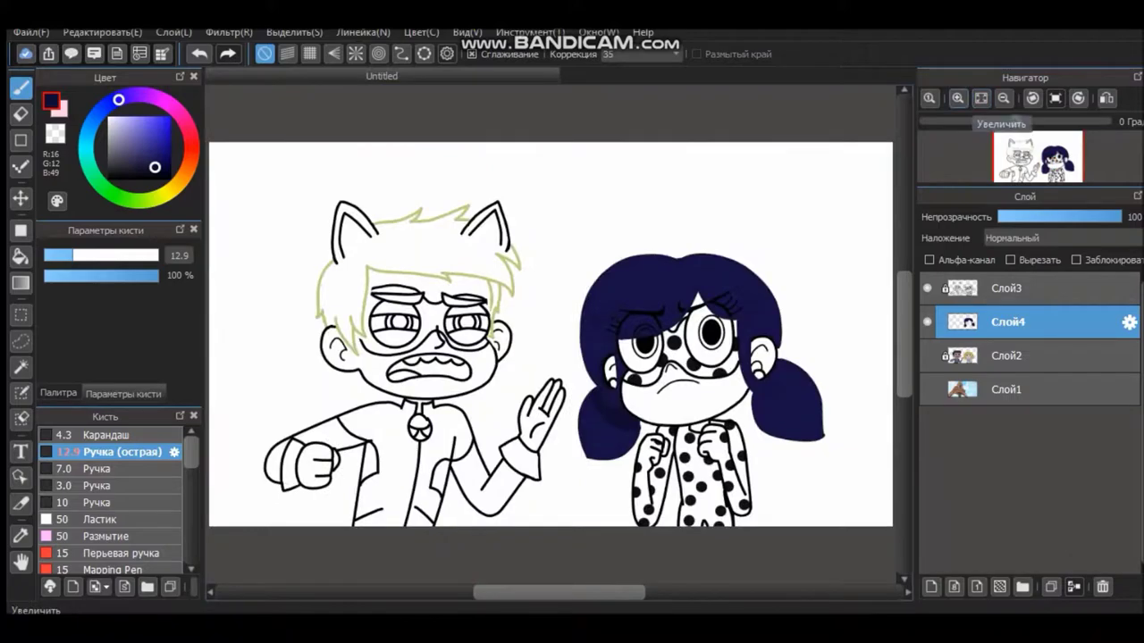
scroll(688, 285, "up", 4)
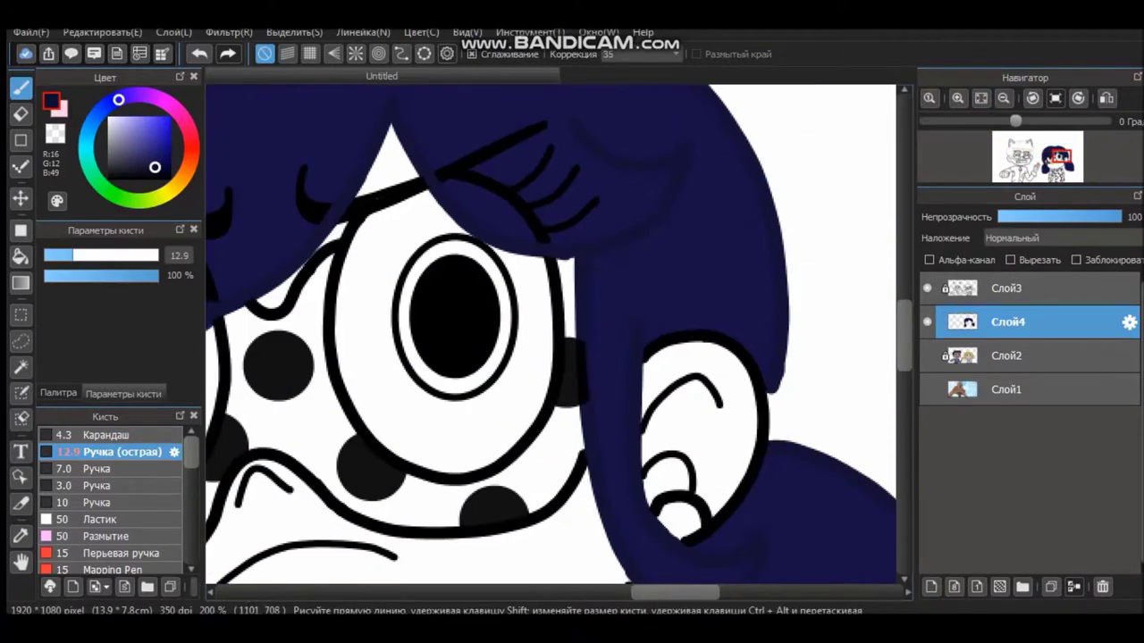
left_click_drag(701, 543, 652, 382)
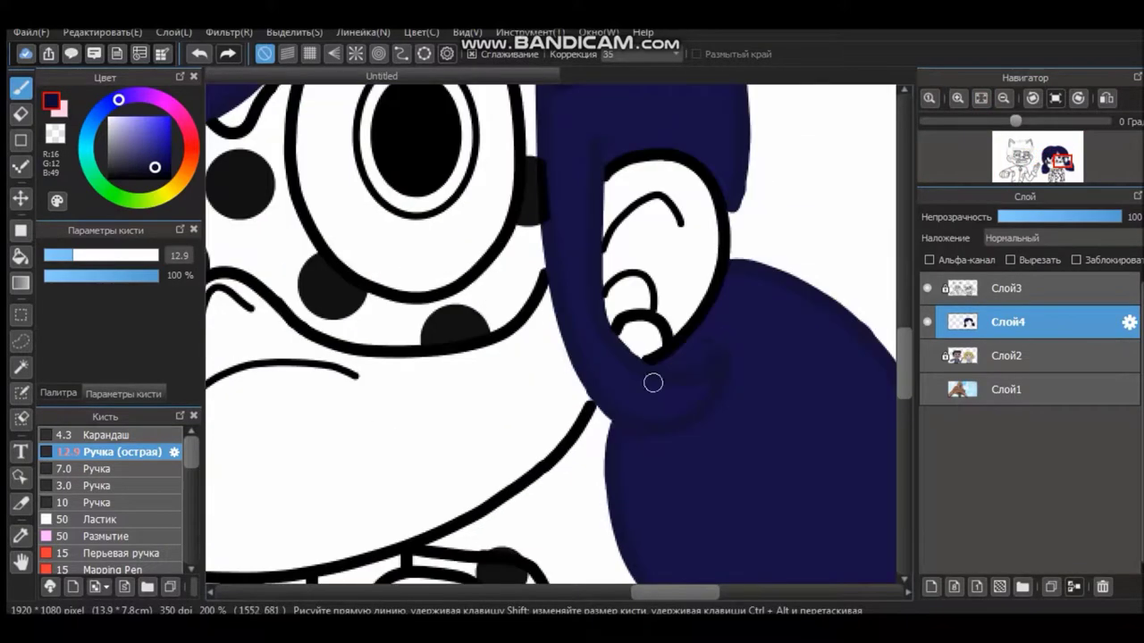
left_click(980, 98)
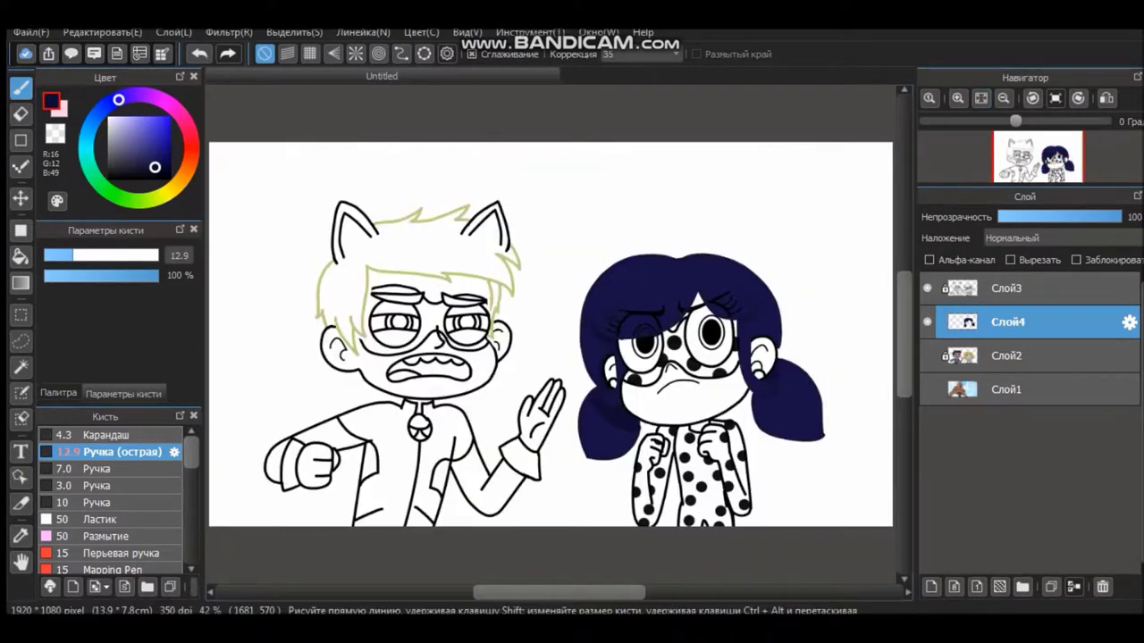
Step: Fill the boy's hair on Слой4 with pale yellow, R:229 G:231 B:148, closing it off beneath the cat ears
scroll(550, 334, "up", 3)
left_click_drag(402, 334, 697, 334)
scroll(551, 334, "up", 3)
left_click(58, 393)
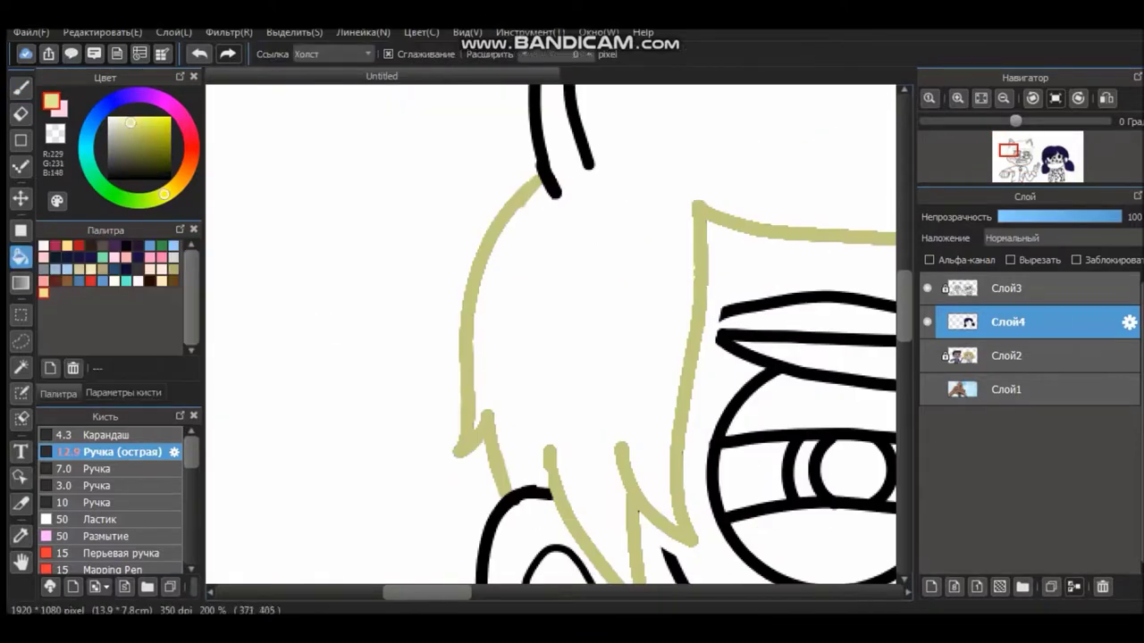
left_click(131, 123)
scroll(550, 334, "up", 3)
left_click_drag(555, 365, 768, 204)
scroll(551, 334, "down", 5)
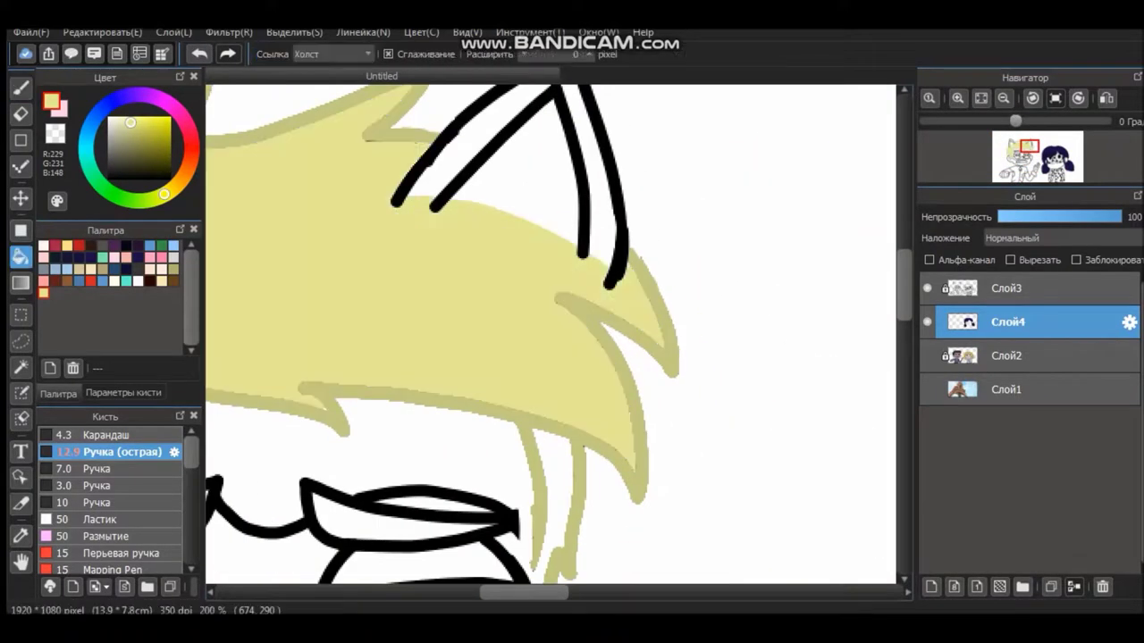
Step: Shade the edges of the boy's side locks and fringe in darker yellow, R:204 G:207 B:135, with the size 12.9 pen
scroll(551, 334, "left", 3)
scroll(438, 290, "up", 3)
scroll(438, 290, "left", 3)
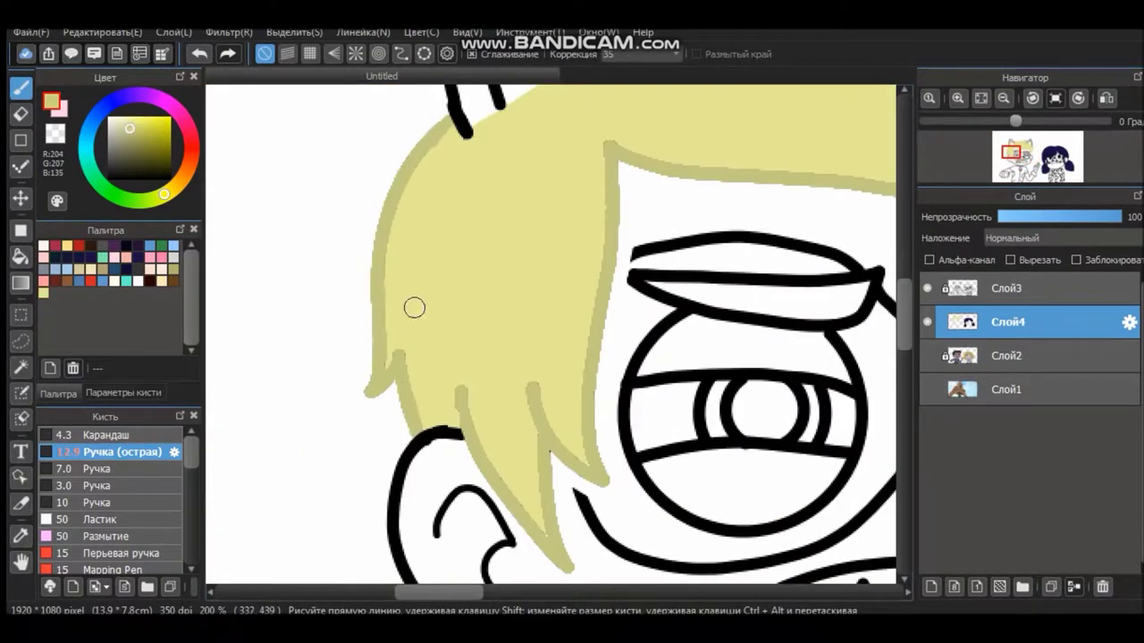
scroll(483, 270, "right", 5)
scroll(482, 270, "left", 1)
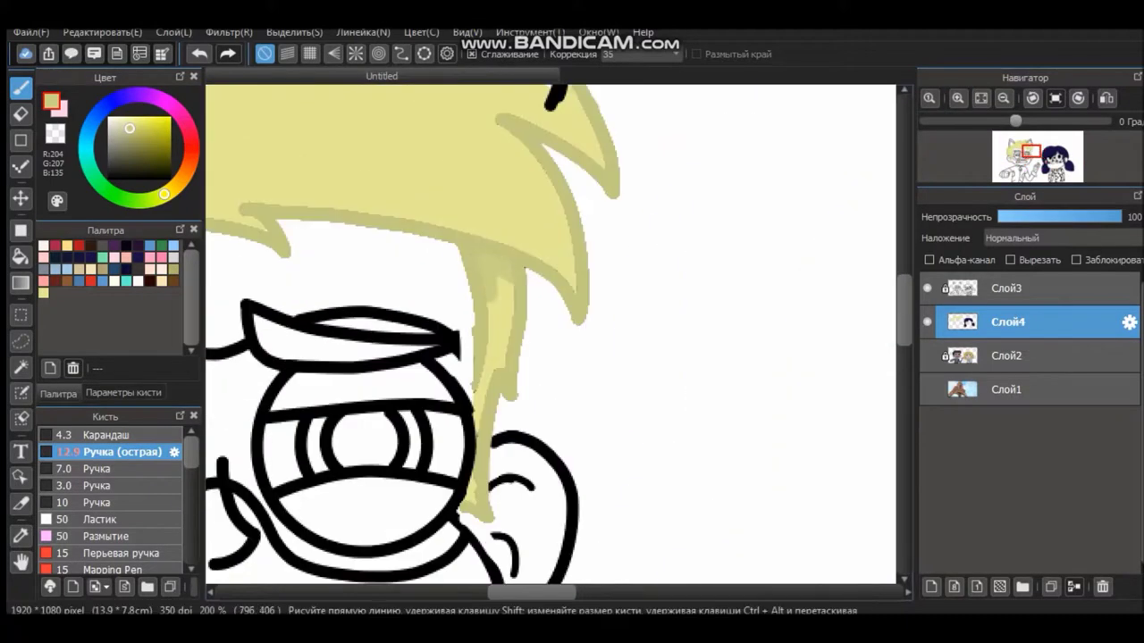
scroll(483, 271, "up", 1)
Step: Shade the outer edge and top tufts of the boy's hair between the cat ears with the darker yellow
scroll(413, 345, "left", 2)
scroll(414, 346, "up", 1)
scroll(413, 346, "right", 2)
scroll(414, 345, "up", 2)
scroll(822, 235, "up", 1)
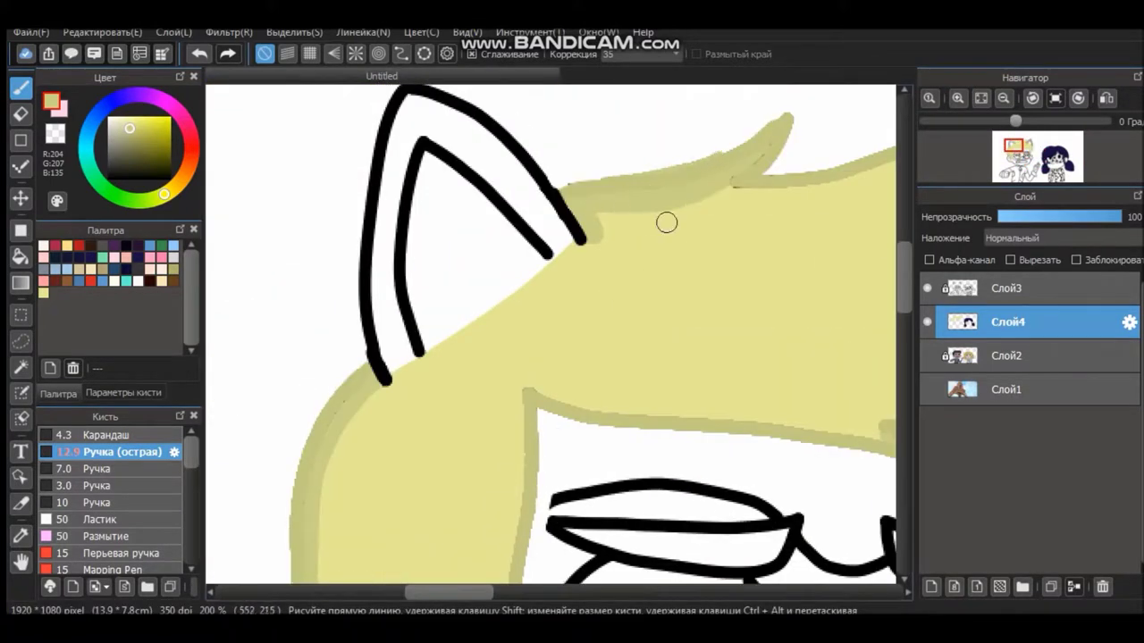
scroll(804, 98, "left", 1)
scroll(526, 202, "left", 3)
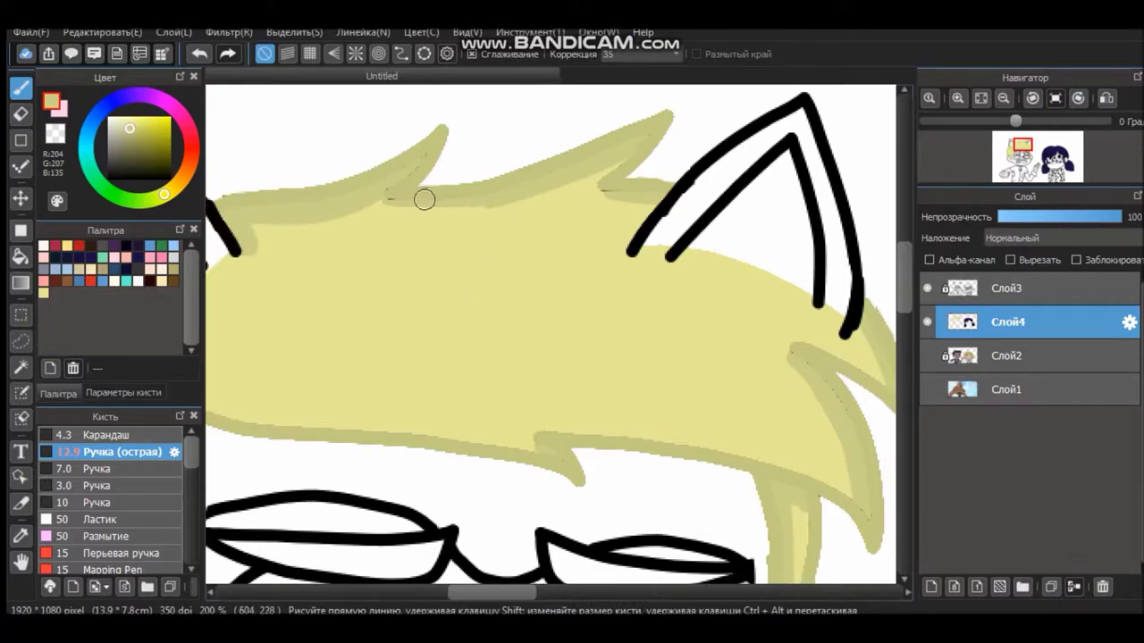
Step: Colour the girl's mask and earrings orange-red, R:255 G:71 B:62, on the new layer Слой5, using the size 18 pen for touch-ups
scroll(526, 202, "down", 4)
scroll(402, 214, "up", 3)
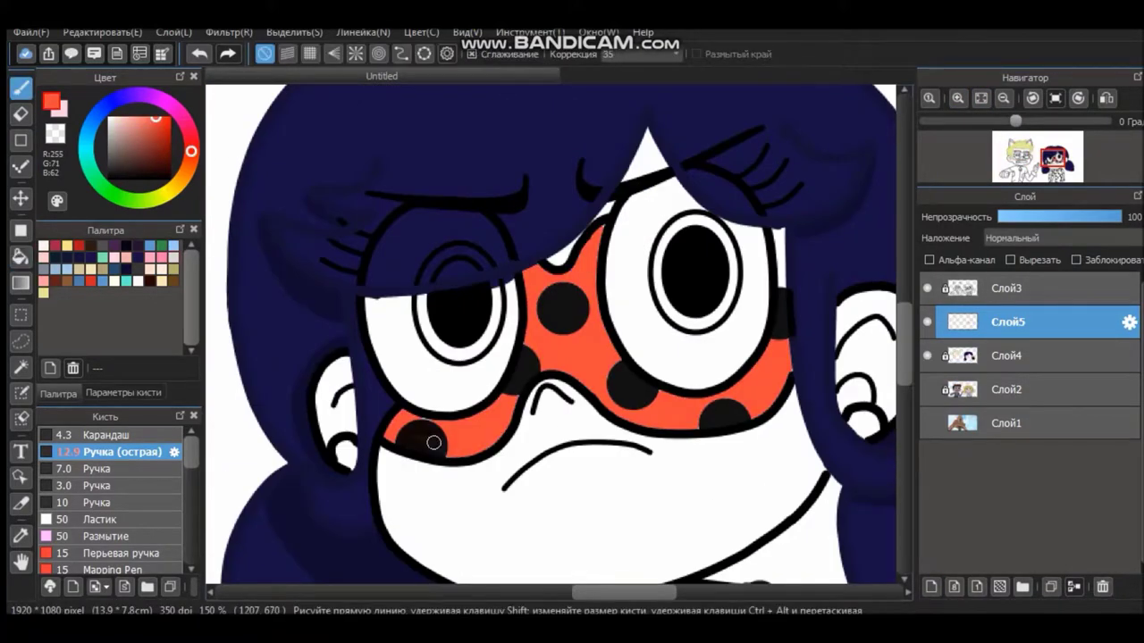
left_click(123, 393)
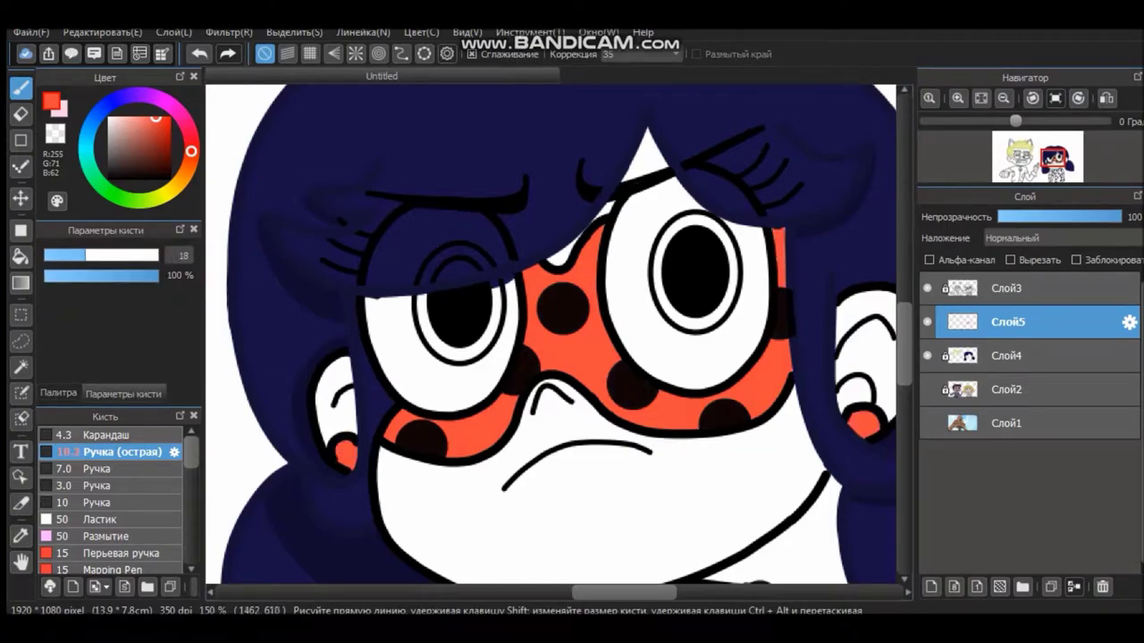
Step: Colour the girl's polka-dot costume, arms and fists orange-red on Слой5, enlarging the pen to size 43
scroll(758, 367, "down", 3)
scroll(625, 339, "up", 3)
left_click_drag(643, 375, 523, 402)
left_click_drag(688, 294, 724, 428)
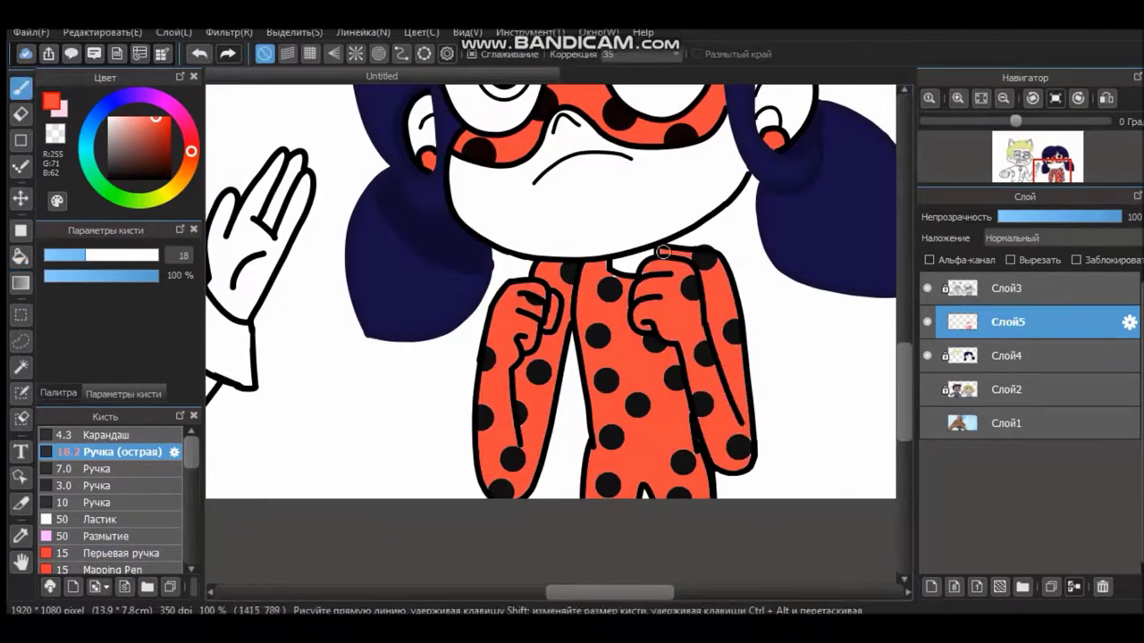
left_click_drag(616, 286, 661, 285)
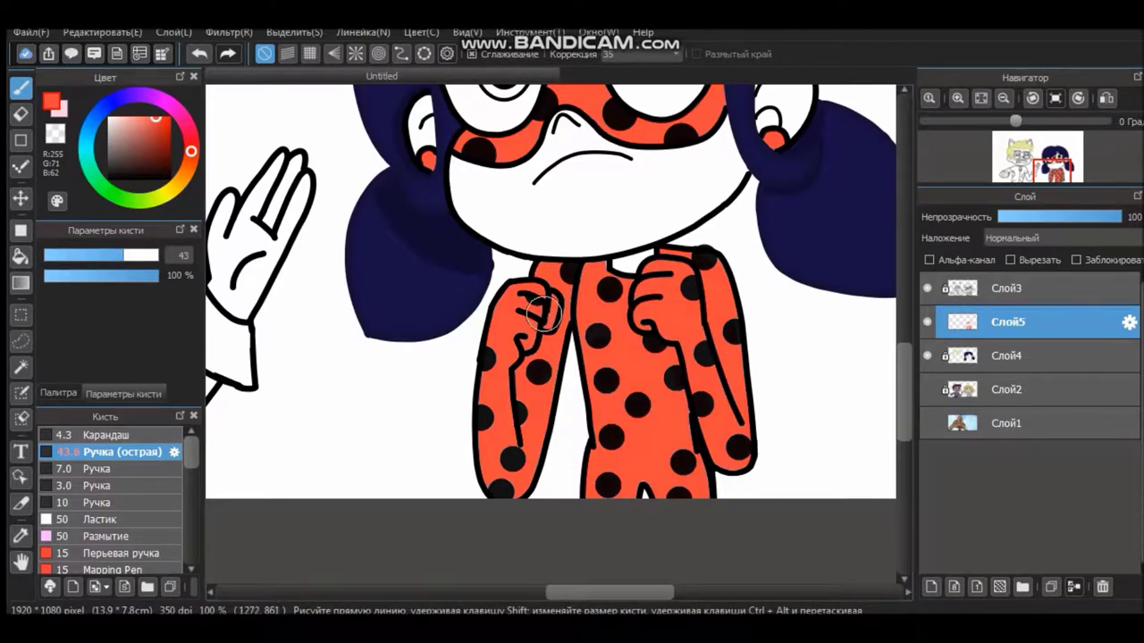
left_click_drag(580, 349, 541, 348)
Step: Shade the girl's costume along the arm and fist lines in darker red, R:228 G:66 B:58, with the size 11.2 pen
scroll(541, 340, "up", 3)
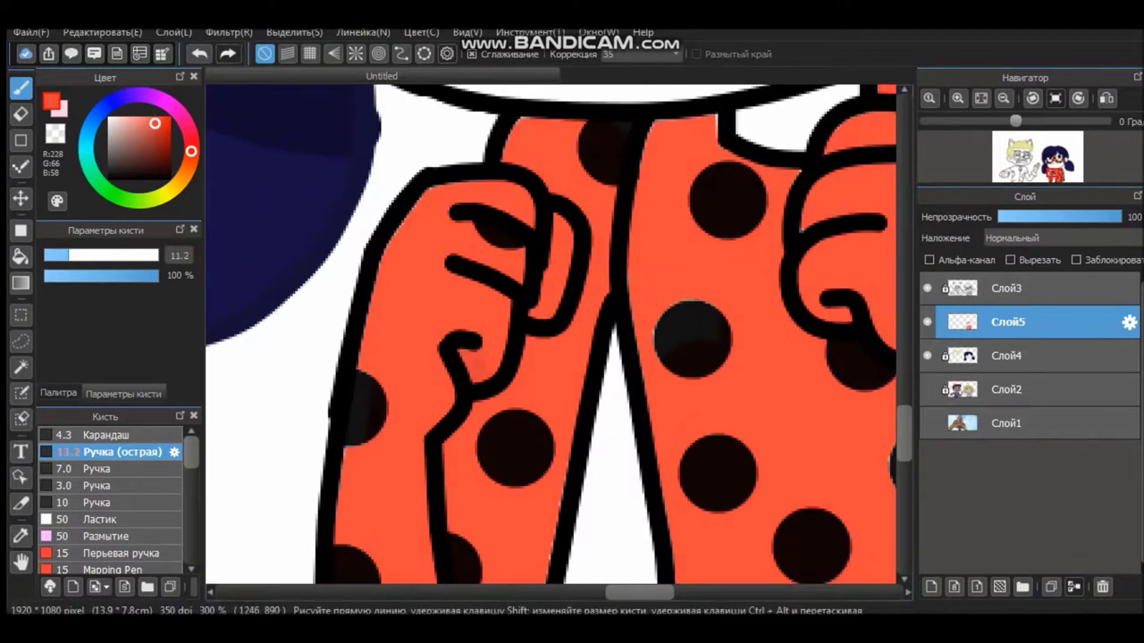
scroll(473, 362, "down", 2)
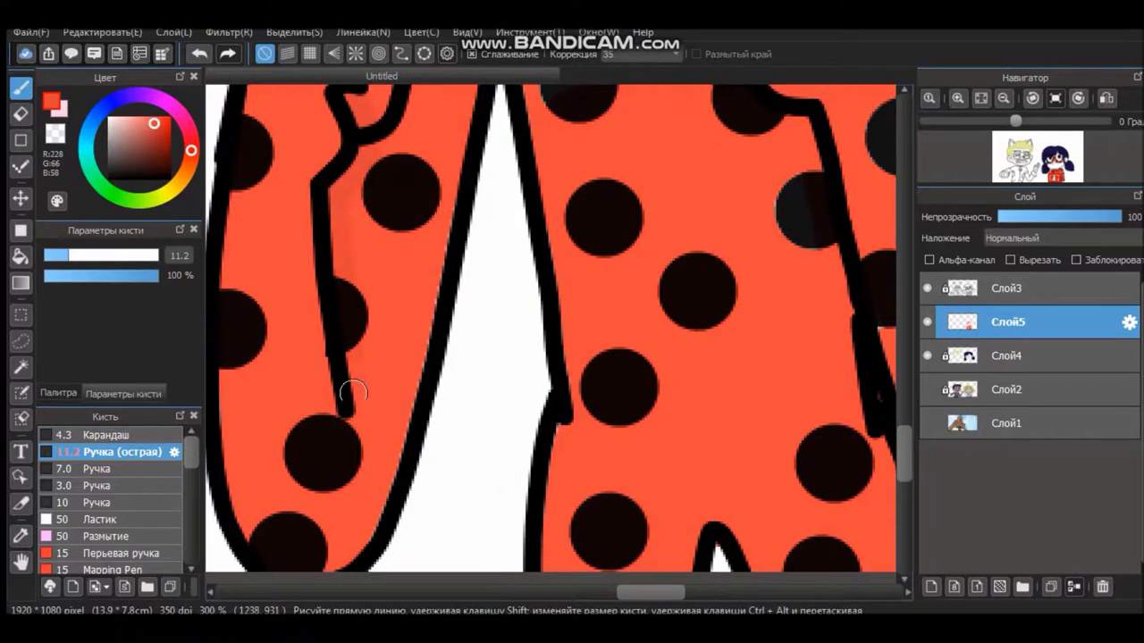
scroll(493, 196, "right", 3)
scroll(862, 444, "up", 3)
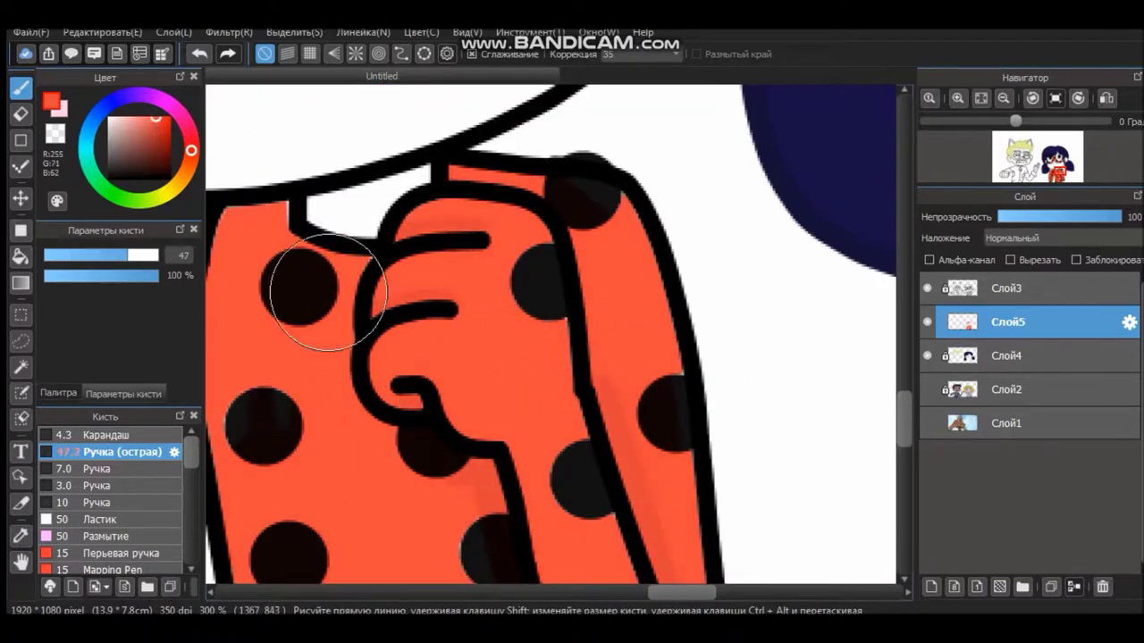
scroll(289, 477, "down", 5)
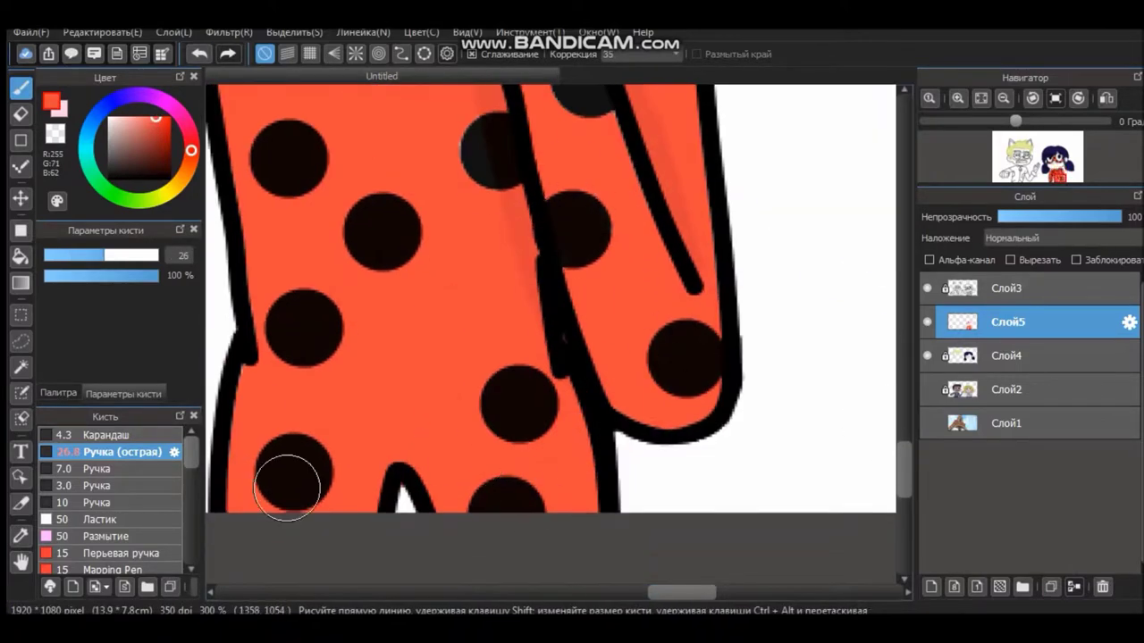
scroll(288, 477, "left", 3)
scroll(403, 340, "down", 5)
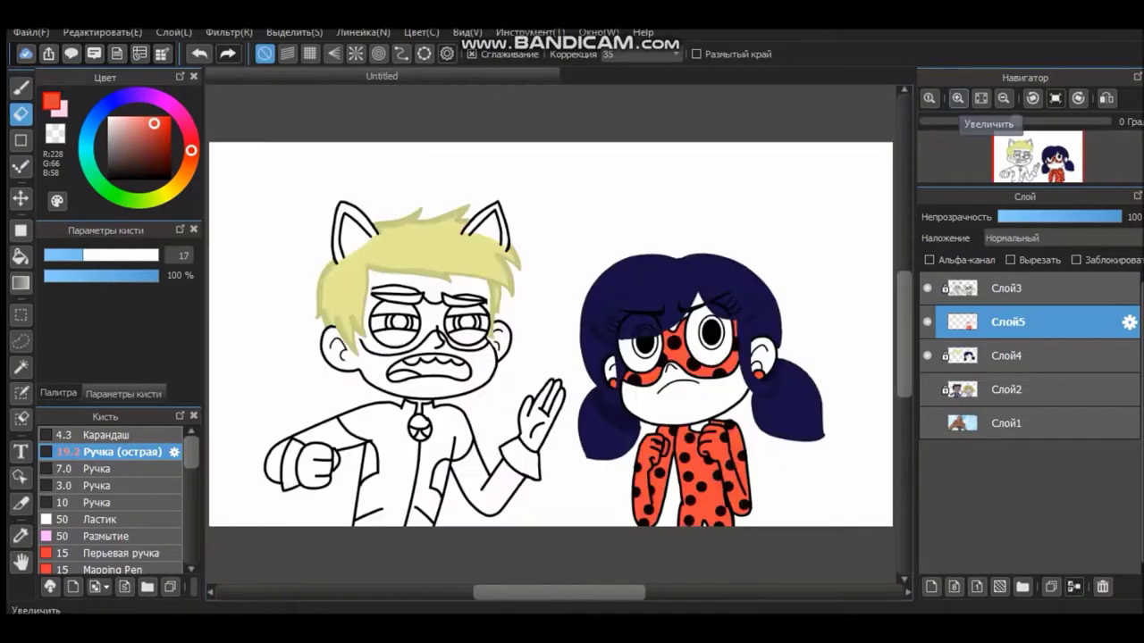
Step: Shade the edges of the girl's mask in the darker red with the size 12.2 pen
scroll(394, 275, "up", 4)
scroll(420, 494, "left", 3)
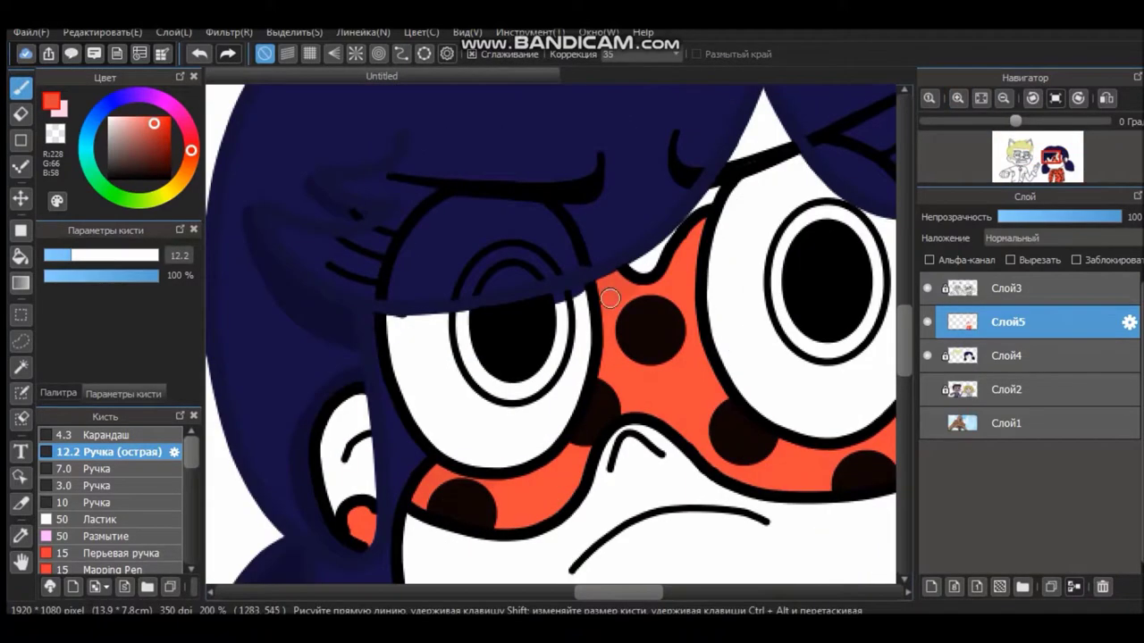
scroll(610, 298, "down", 4)
Step: Fill the girl's collar with dark grey, R:38 G:38 B:38, and touch up its edge with the size 12.2 pen
scroll(536, 402, "up", 3)
key("g")
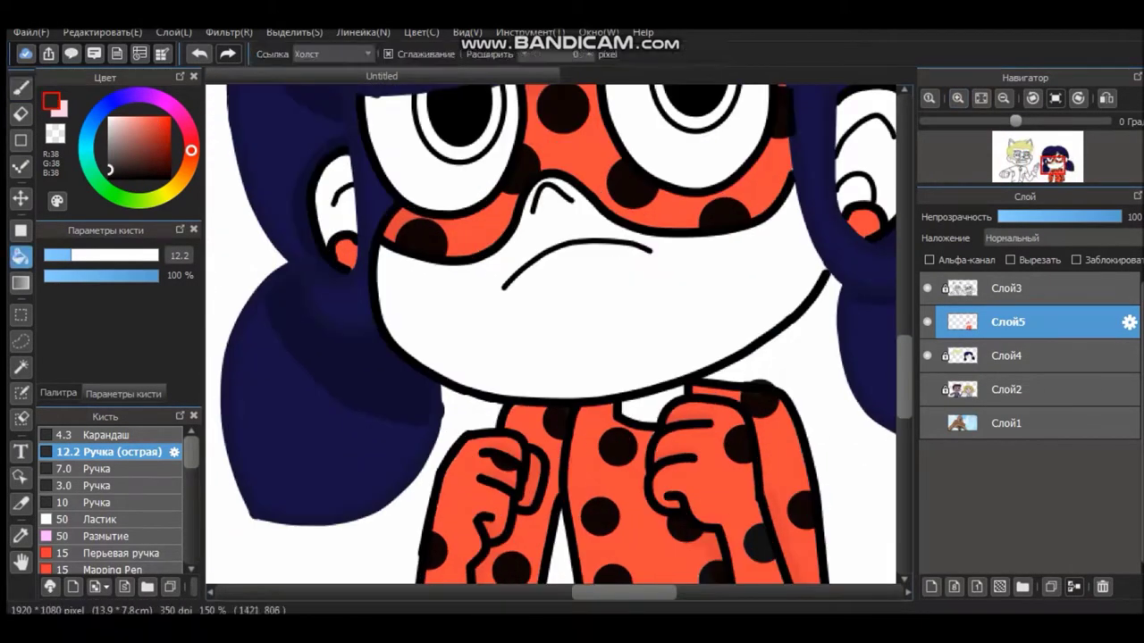
key("b")
scroll(559, 486, "up", 2)
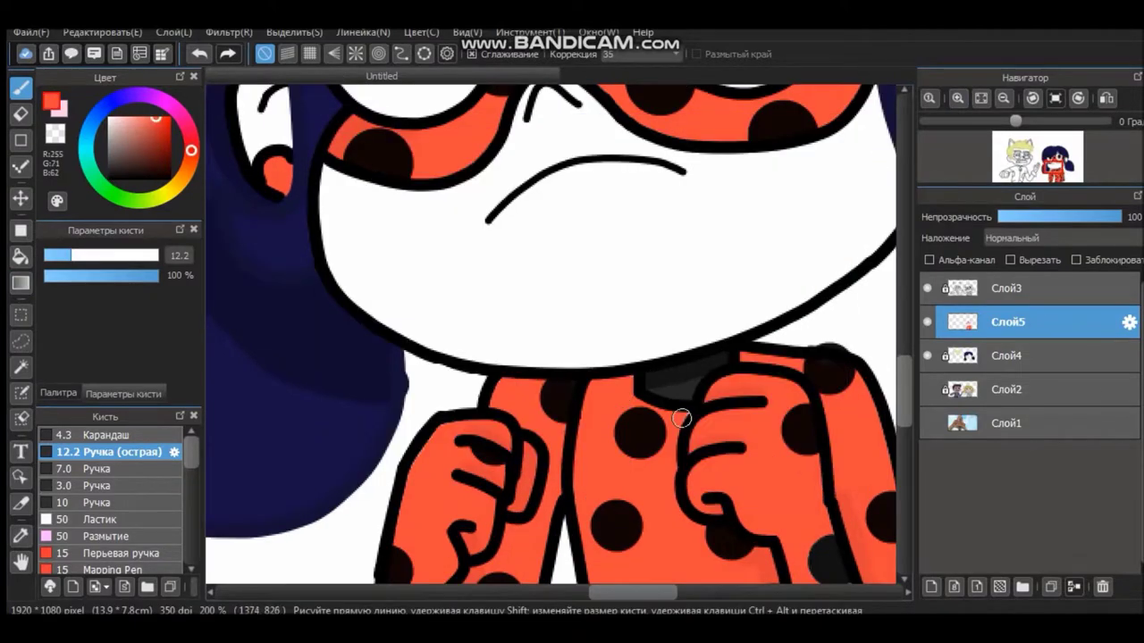
Step: Fill the torso, bent arm and fist of the boy's suit with near-black, R:15 G:15 B:15, on Слой5
scroll(682, 445, "down", 4)
scroll(486, 383, "up", 3)
left_click(51, 102)
left_click(742, 339)
left_click(812, 462)
key("g")
left_click(572, 357)
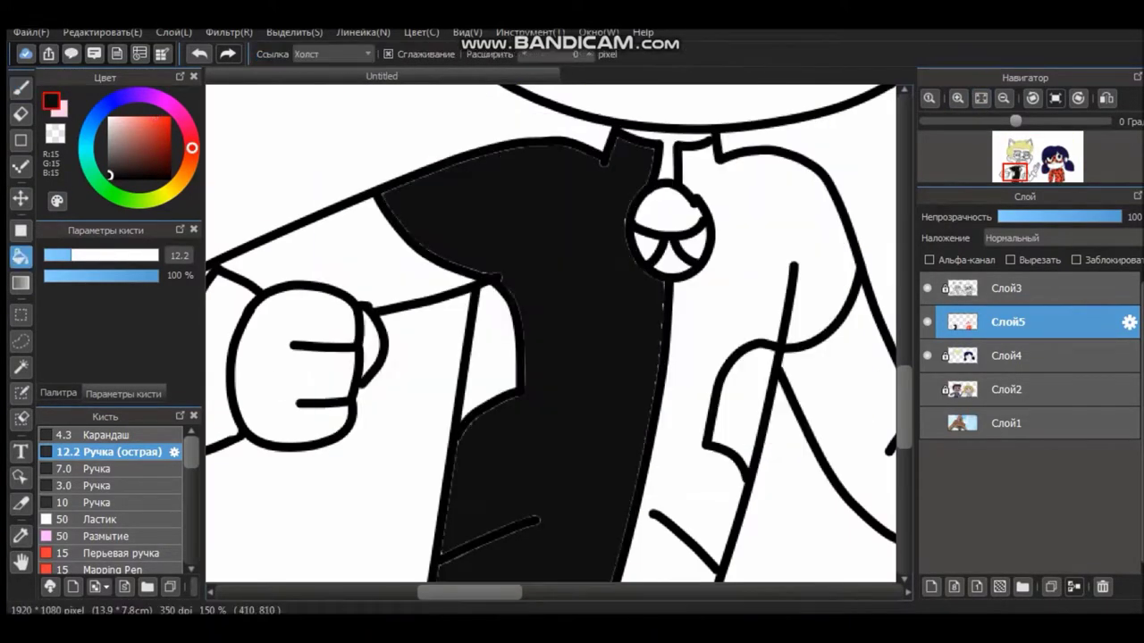
left_click(402, 250)
mouse_move(258, 364)
left_mouse_down()
mouse_move(257, 327)
mouse_move(535, 297)
left_mouse_up()
Step: Paint in the boy's white cuff and thumb gap and cover the fist's seams with near-black, using pen sizes 42 and 16
key("b")
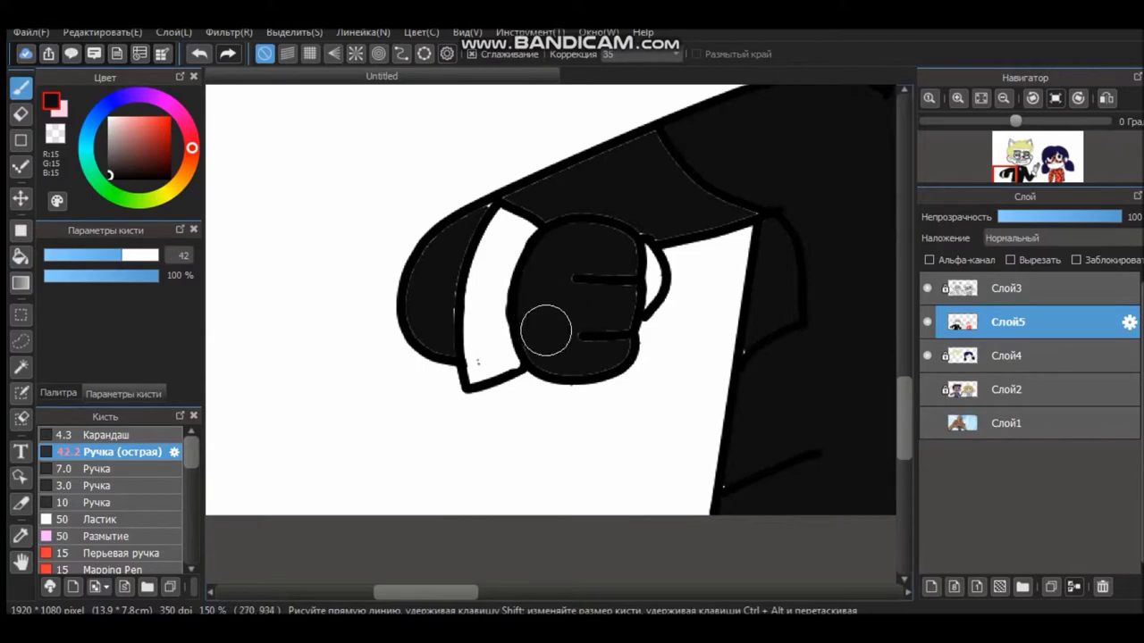
mouse_move(435, 260)
left_mouse_down()
mouse_move(500, 251)
mouse_move(524, 340)
left_mouse_up()
left_click_drag(659, 252, 648, 312)
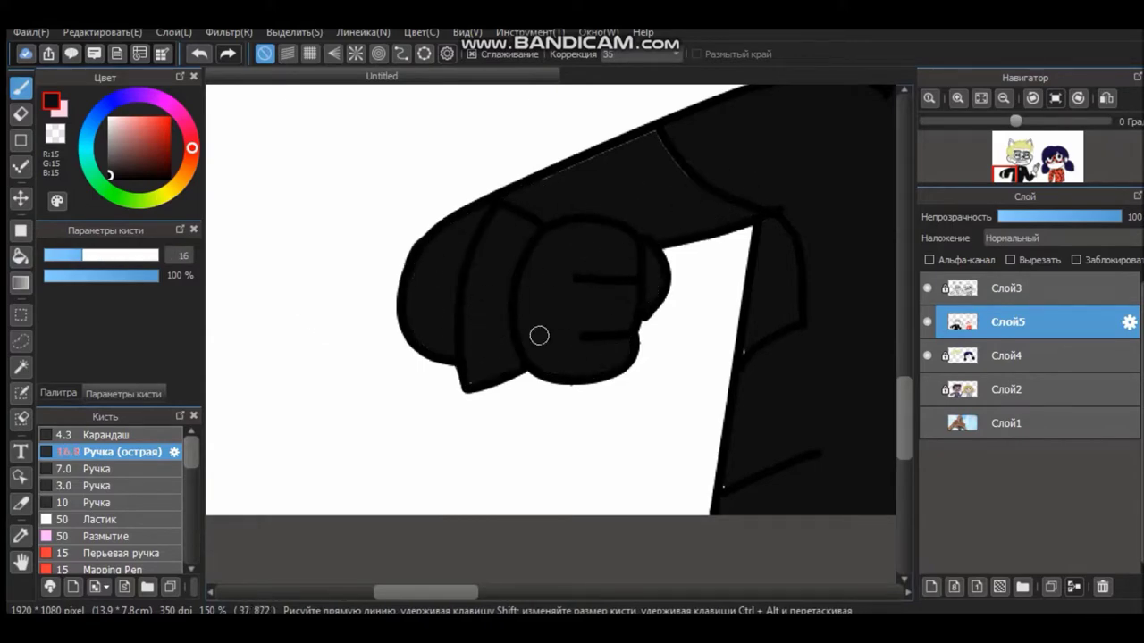
scroll(549, 334, "up", 2)
scroll(626, 334, "down", 2)
Step: Cover the light seam lines on the boy's torso and raised forearm with the size 26 near-black pen
scroll(784, 334, "right", 2)
scroll(540, 348, "right", 3)
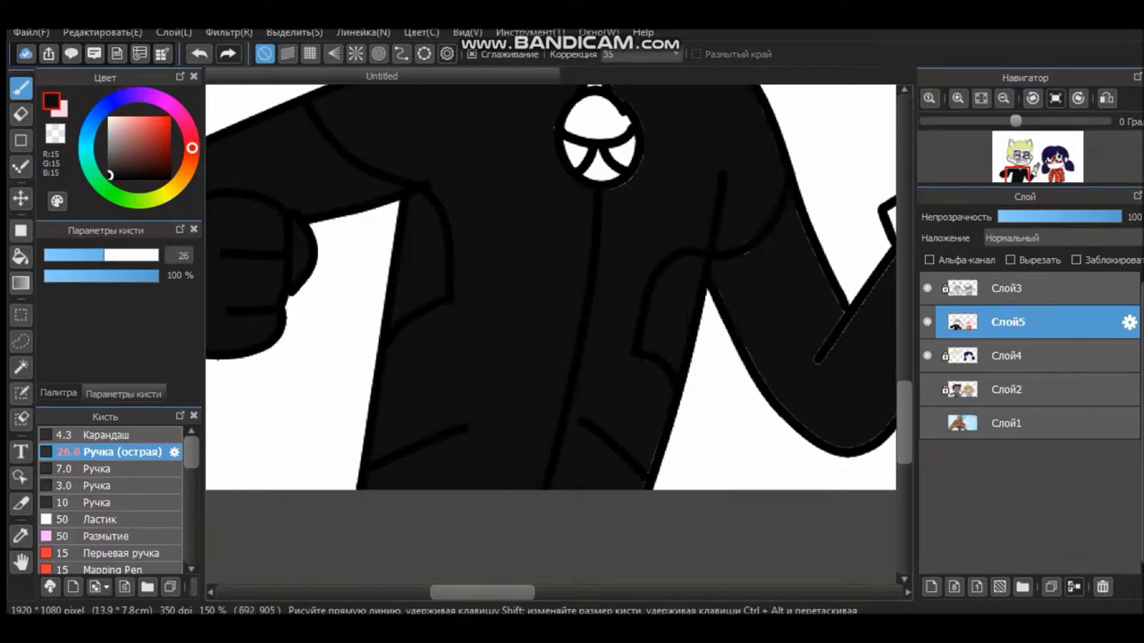
scroll(694, 236, "up", 3)
key("e")
key("b")
scroll(703, 334, "down", 3)
scroll(704, 334, "right", 2)
left_click_drag(703, 334, 767, 259)
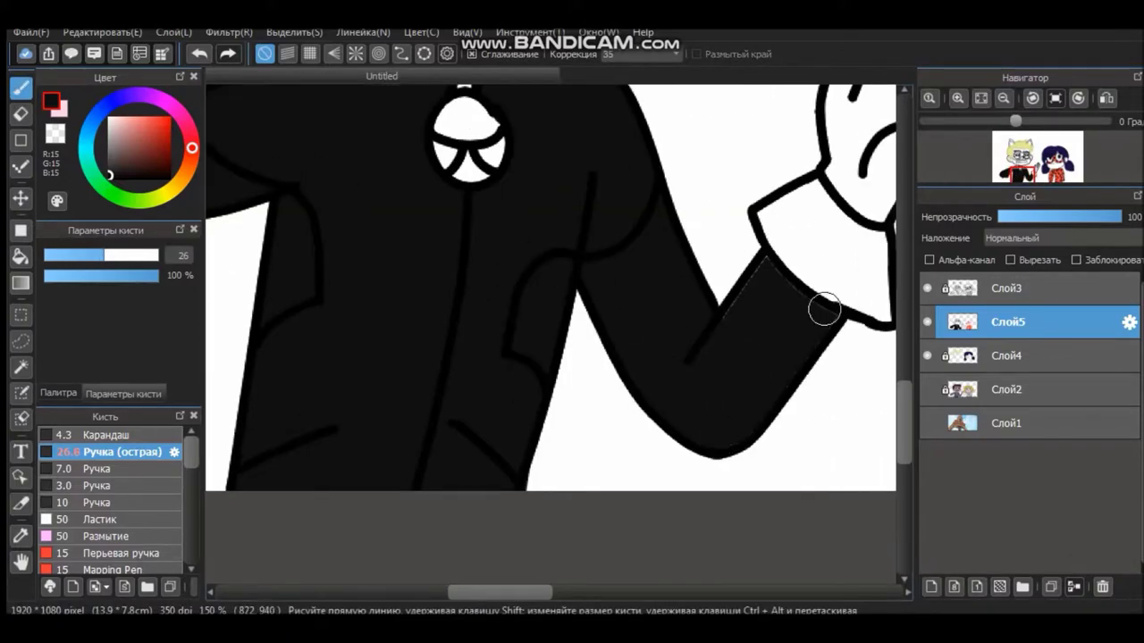
Step: Shade along the seams and pockets of the boy's suit in R:11 G:11 B:11 with the size 18 pen
scroll(503, 438, "left", 3)
key("alt+Tab")
key("alt+Tab")
scroll(686, 474, "right", 3)
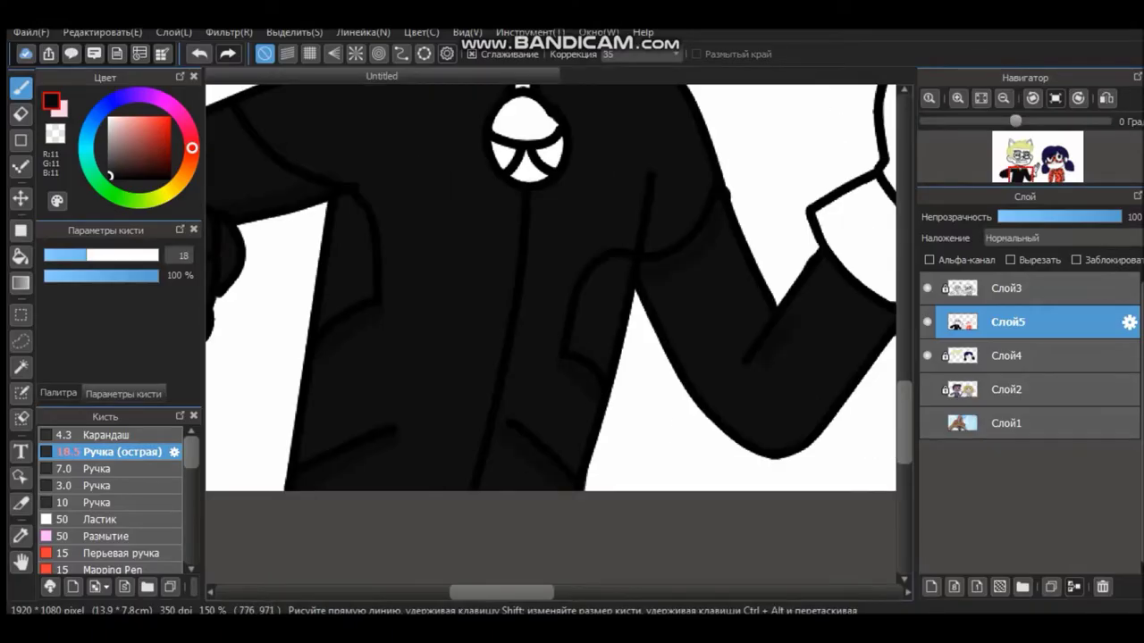
Step: Fill the cuff and glove of the boy's raised hand with near-black, R:15 G:15 B:15
scroll(550, 332, "right", 3)
scroll(550, 333, "up", 3)
key("g")
left_click(715, 411)
left_click(786, 233)
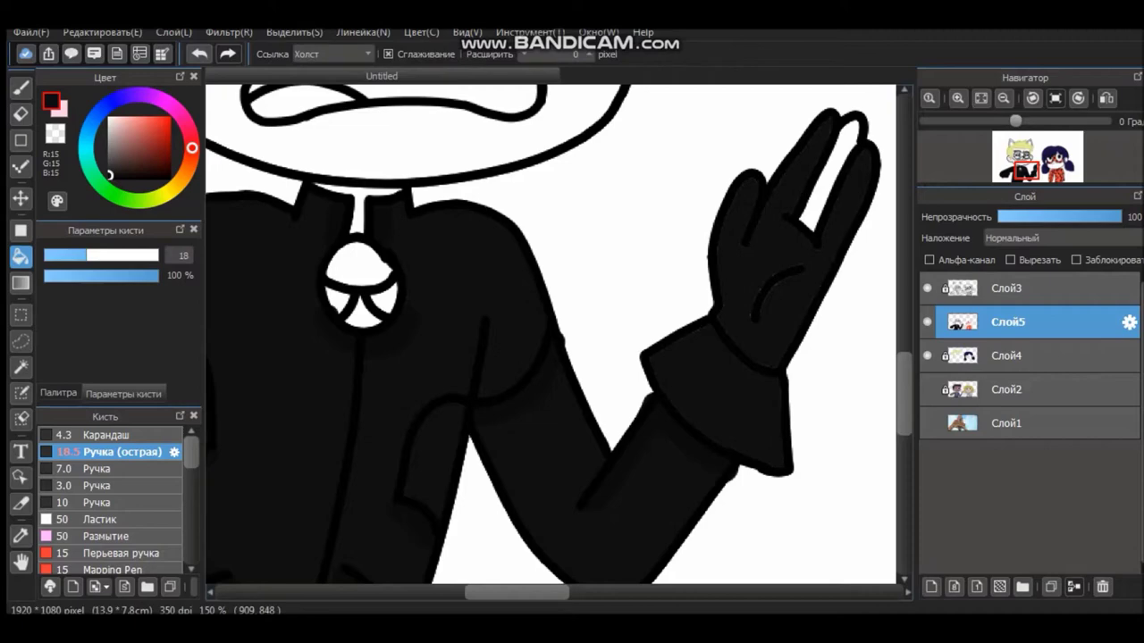
Step: Paint in the gap between the raised fingers and shade both gloves' creases in R:11 G:11 B:11 with the size 10.8 pen
key("b")
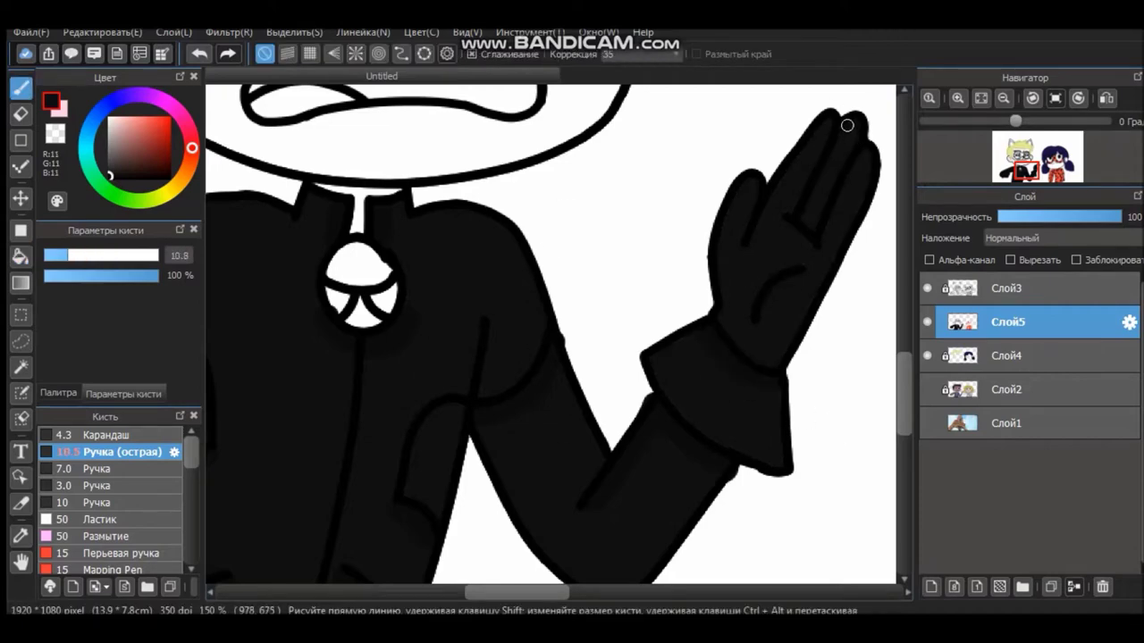
scroll(795, 271, "down", 5)
scroll(796, 272, "up", 5)
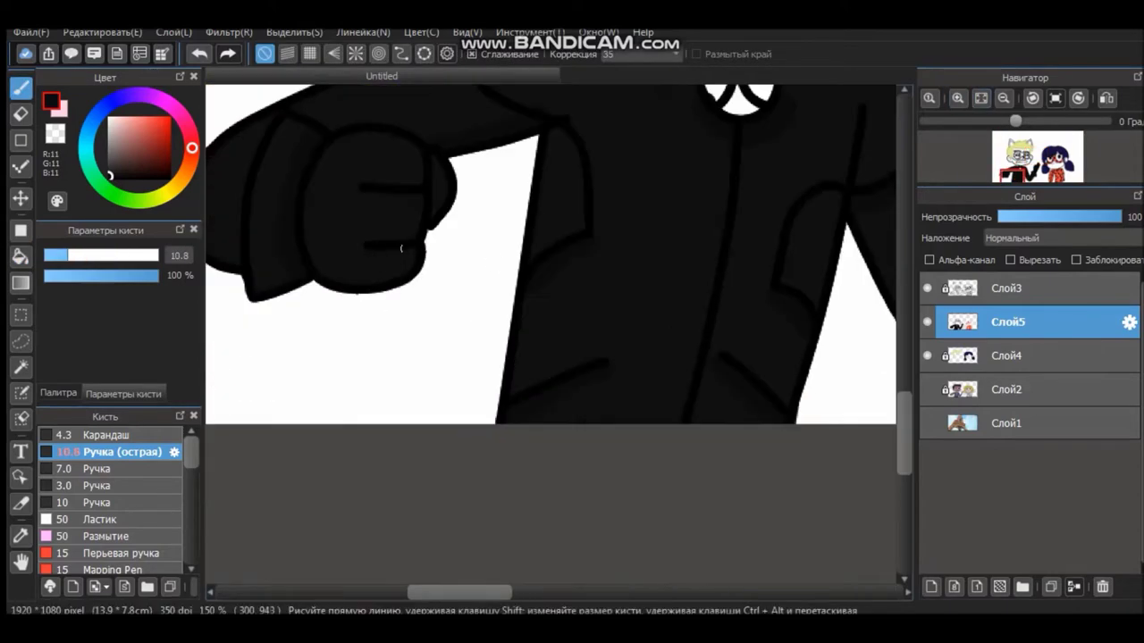
Step: Fill the outer band of the boy's left-hand cat ear with R:15 G:15 B:15 and cover its seams with the size 20 pen
key("g")
left_click(469, 411)
key("b")
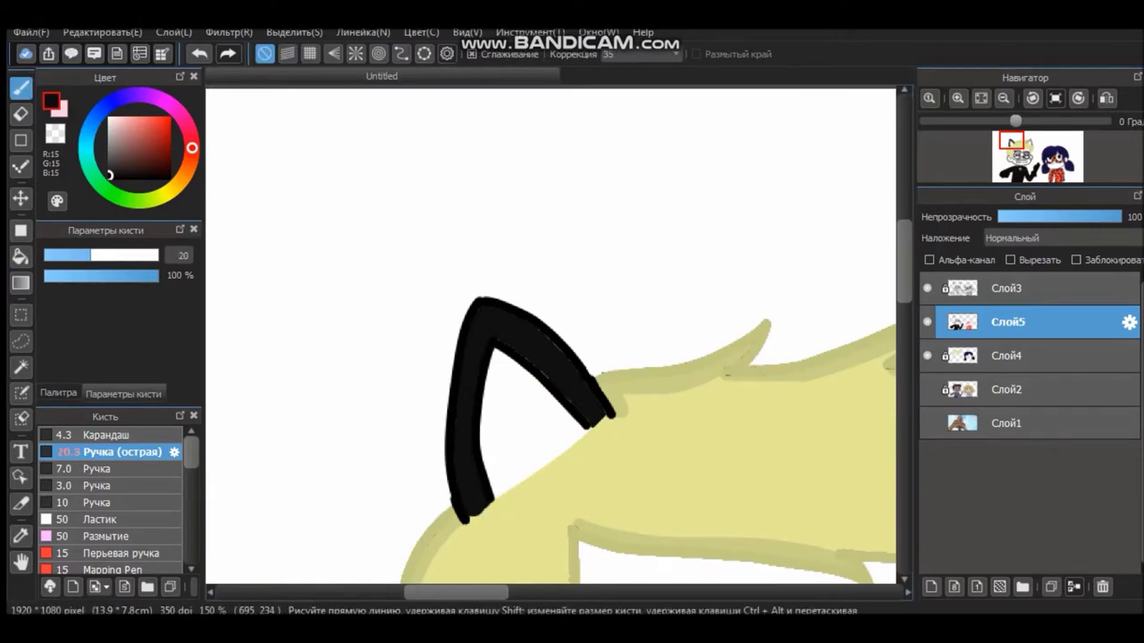
Step: Move Слой5 beneath Слой4, finish the other cat ear's band and fill both inner ears with R:8 G:8 B:8
key("ctrl+Down")
scroll(524, 332, "right", 5)
left_click(51, 100)
left_click(766, 461)
key("g")
left_click(536, 384)
key("b")
scroll(549, 335, "left", 5)
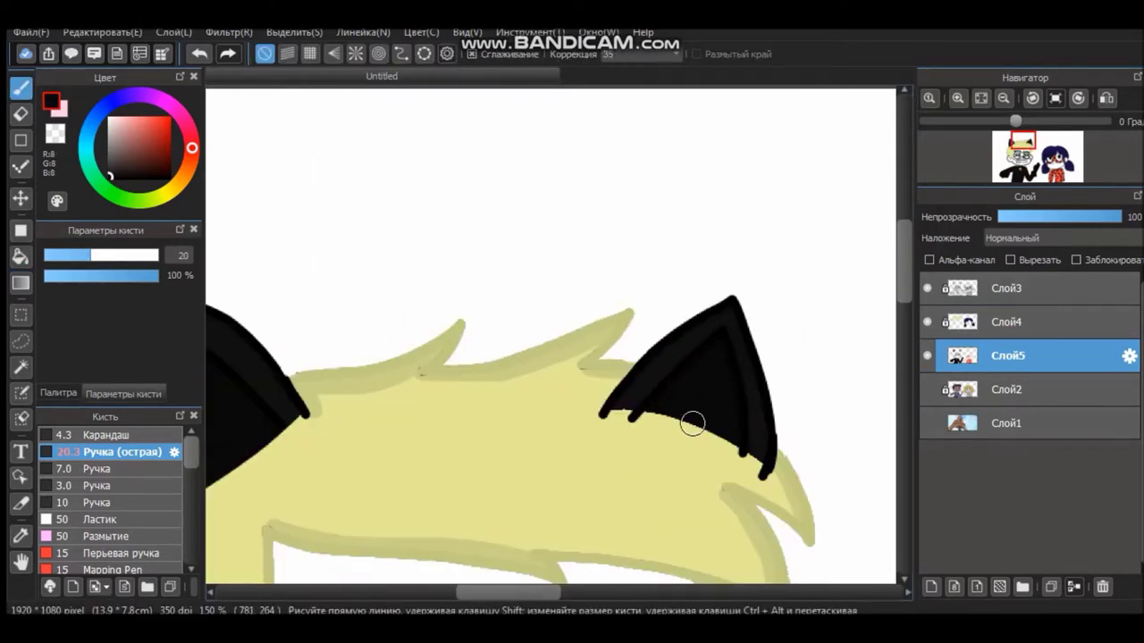
Step: Add subtle lighter accents, R:20 G:20 B:20, across the boy's suit and gloves with the size 6.3 pen
left_click(1055, 98)
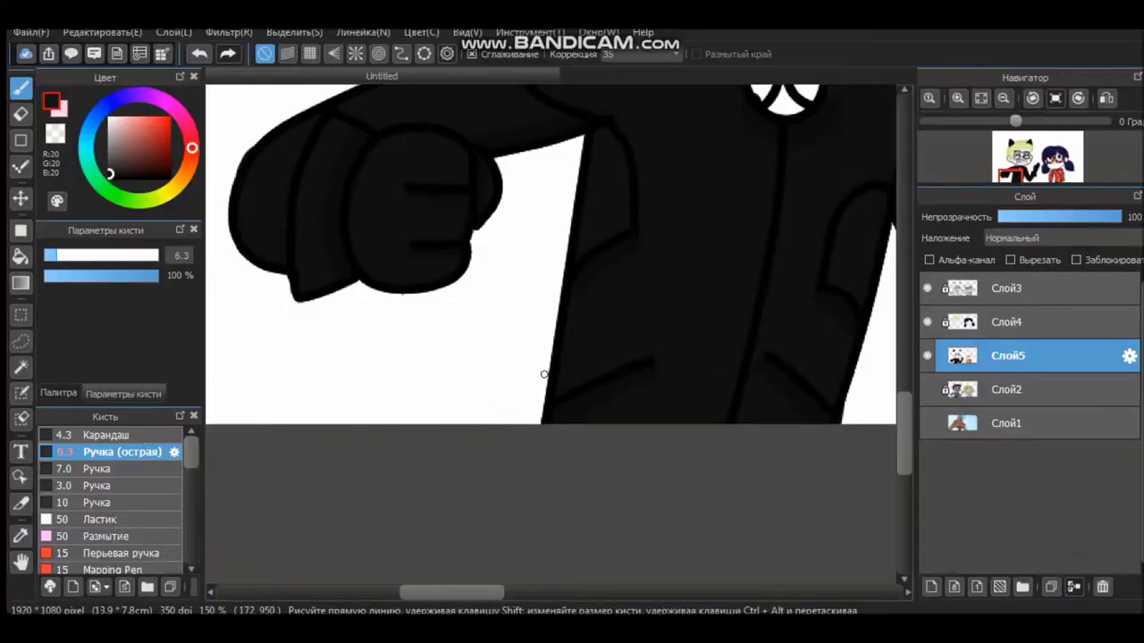
scroll(890, 391, "up", 5)
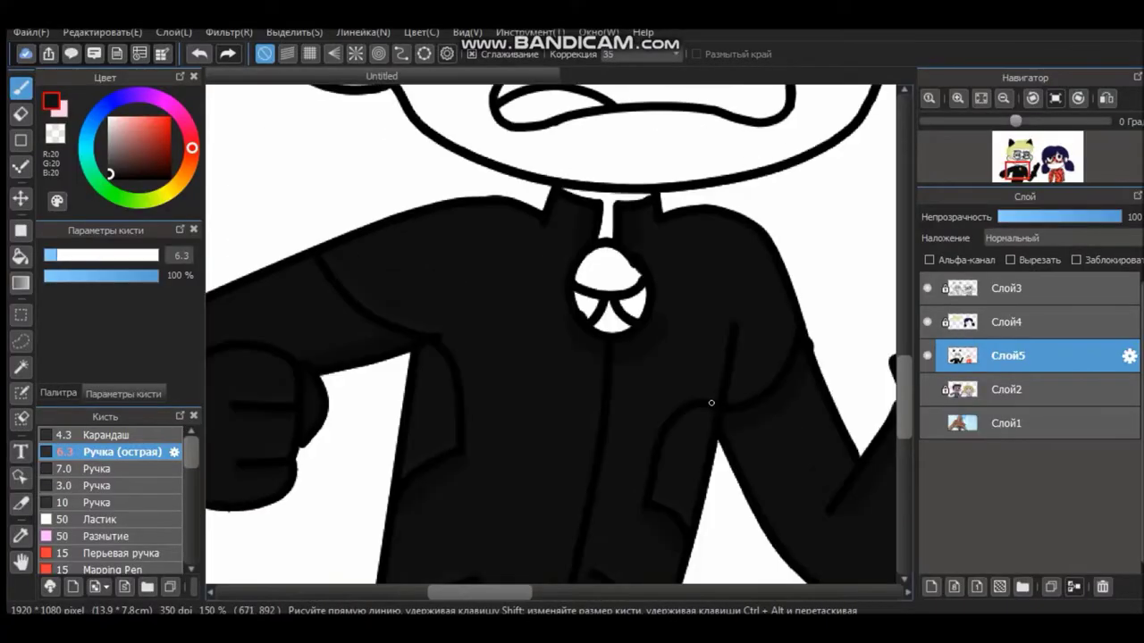
scroll(559, 197, "right", 5)
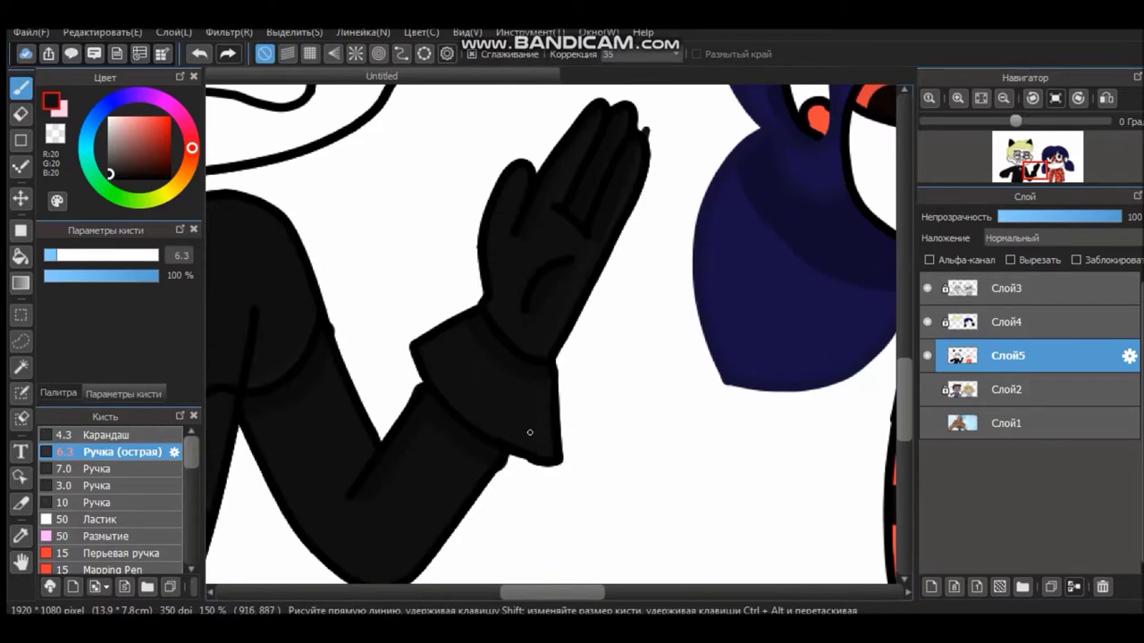
scroll(370, 241, "left", 8)
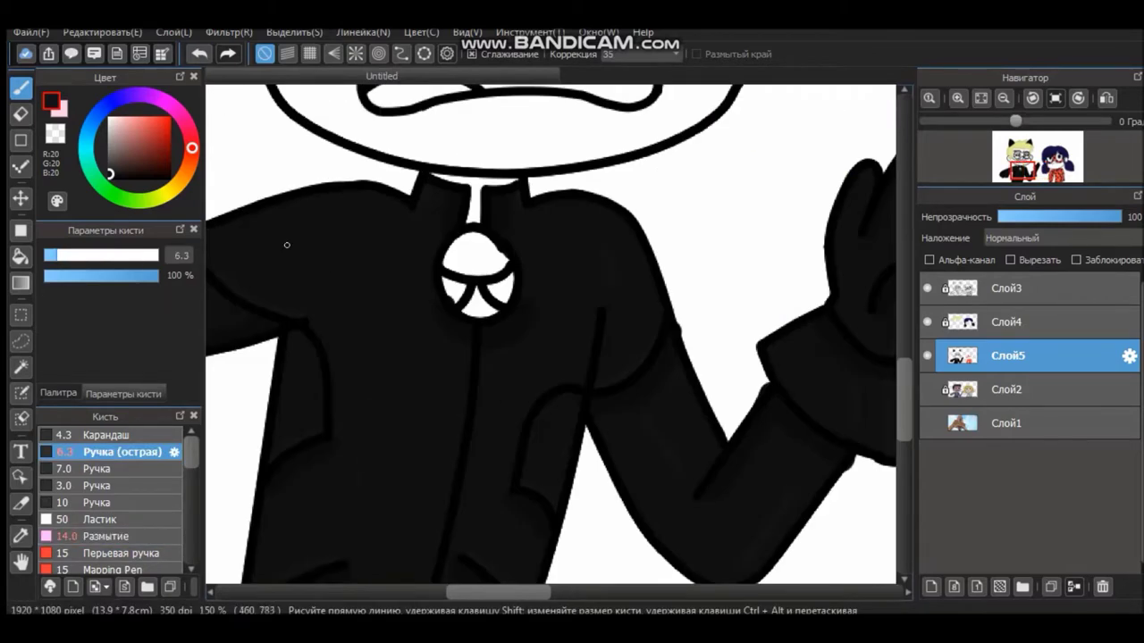
Step: Undo the fill that floods the boy's face and fill only his mask with near-black, R:15 G:15 B:15
key("g")
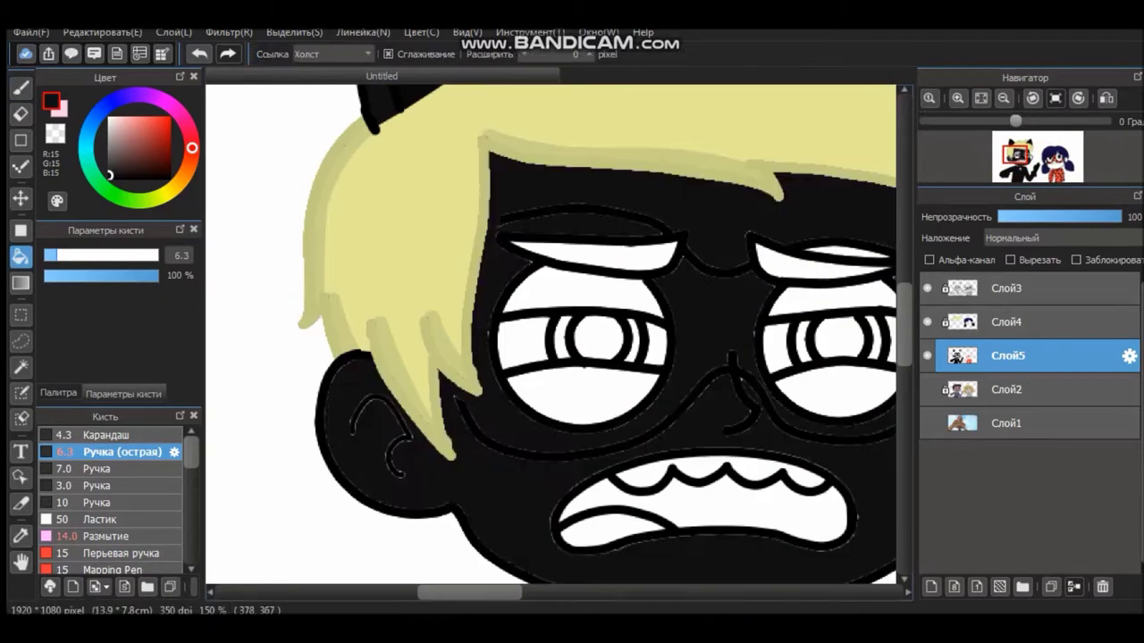
key("ctrl+z")
key("b")
key("g")
left_click(715, 266)
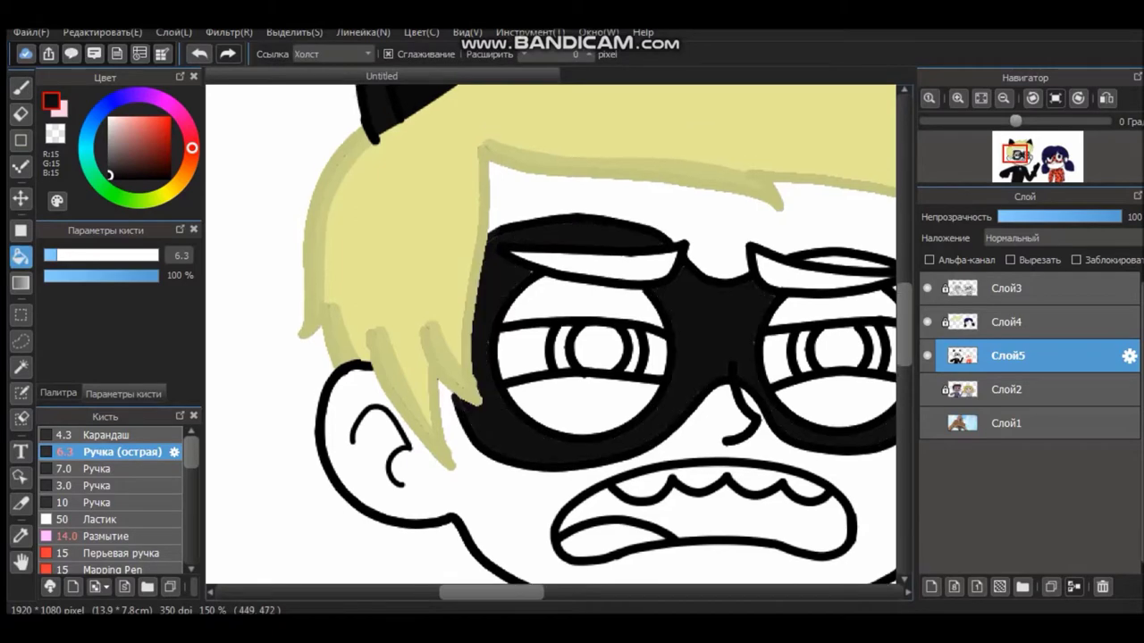
Step: Complete the near-black mask around the boy's other eye and cover its remaining gaps with the size 11.5 pen
left_click_drag(715, 267, 456, 272)
key("b")
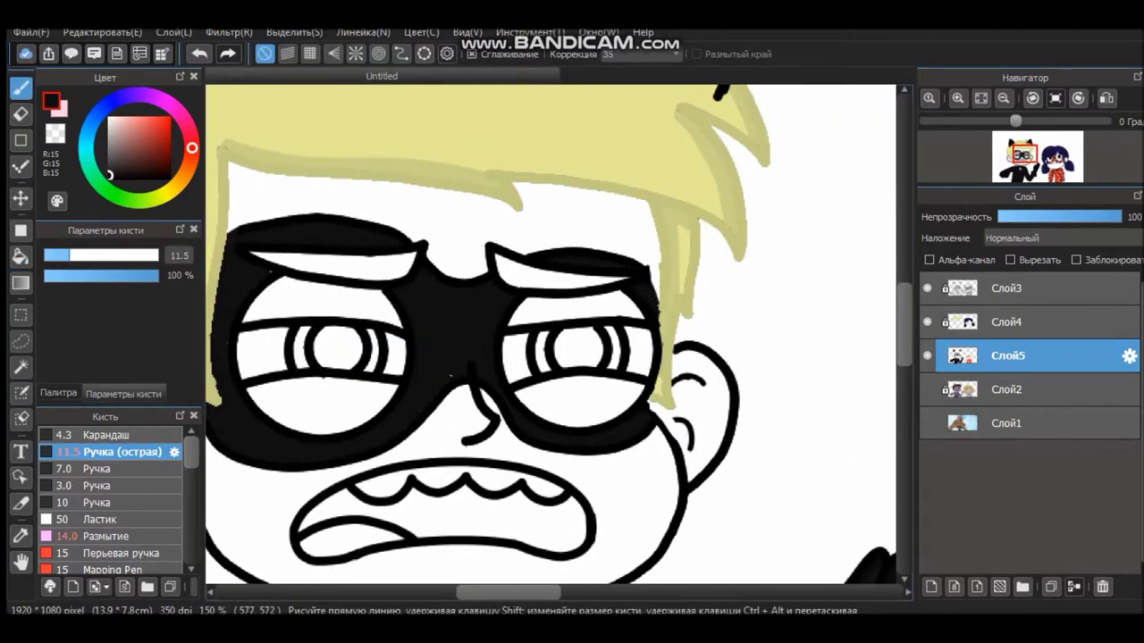
left_click_drag(553, 591, 536, 591)
left_click_drag(759, 286, 912, 210)
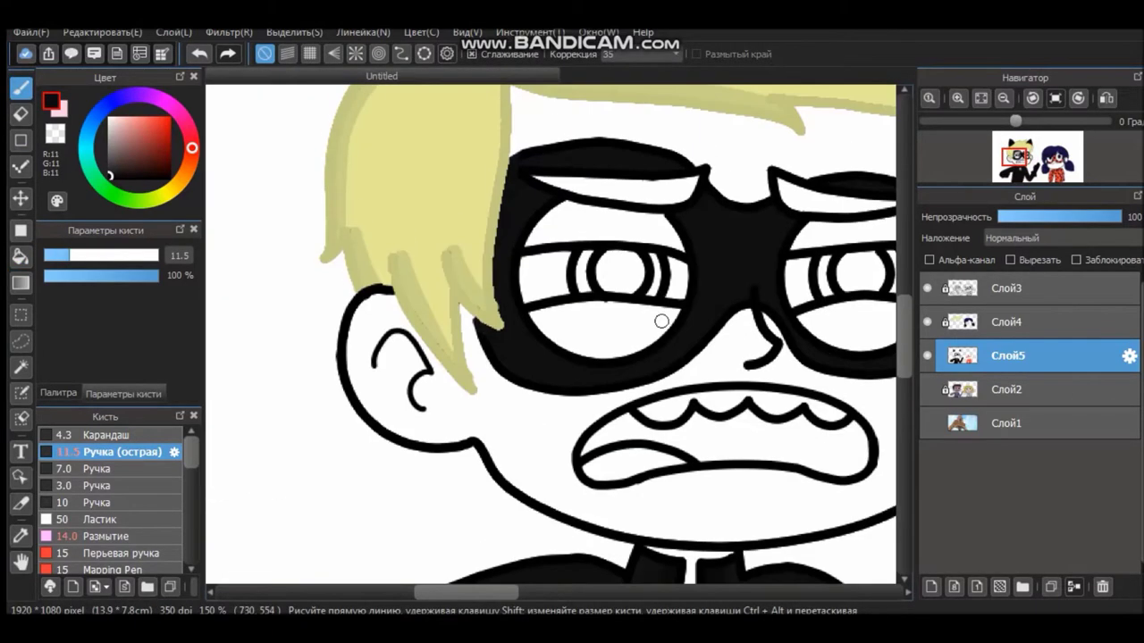
Step: Add subtle lighter accents, R:20 G:20 B:20, to the boy's black mask with the size 5.2 pen
left_click_drag(510, 339, 392, 223)
left_click_drag(407, 367, 687, 325)
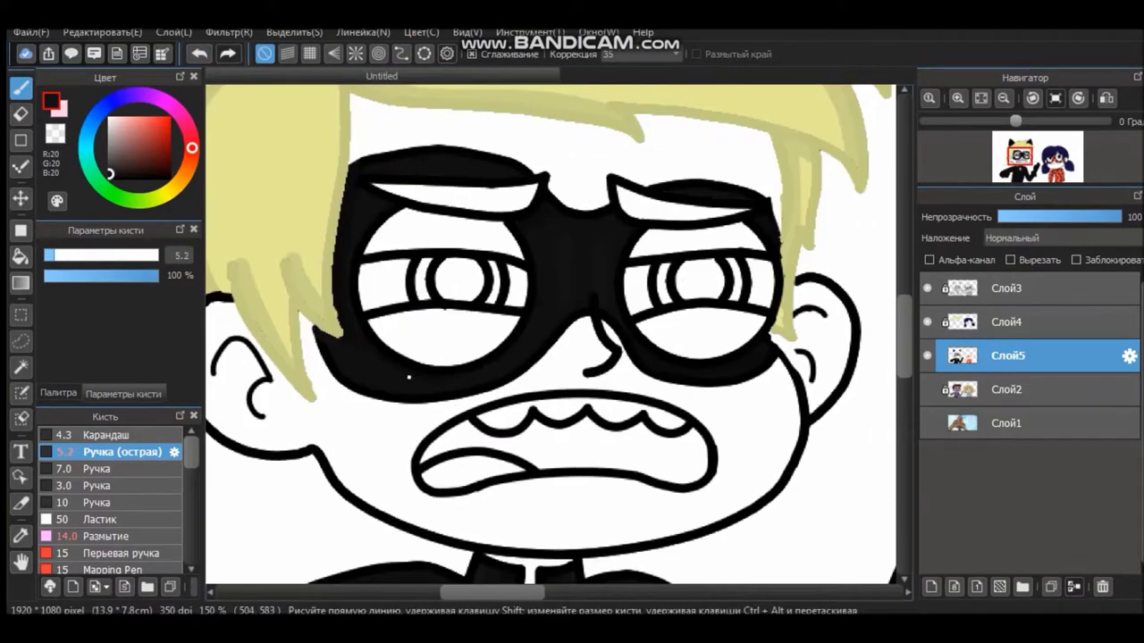
Step: On a new layer above Слой5, fill the boy's bell with yellow, R:255 G:245 B:116, and shade it with the size 5.2 pen
key("ctrl+minus")
key("ctrl+shift+n")
key("ctrl+plus")
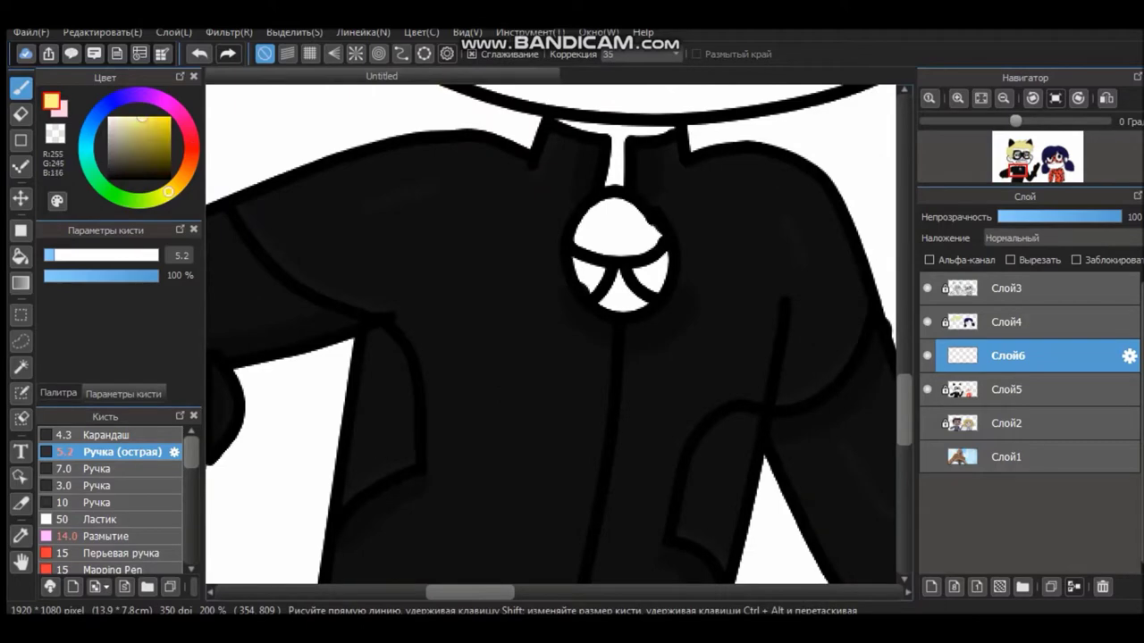
key("g")
left_click(616, 228)
left_click(624, 293)
left_click(652, 273)
key("b")
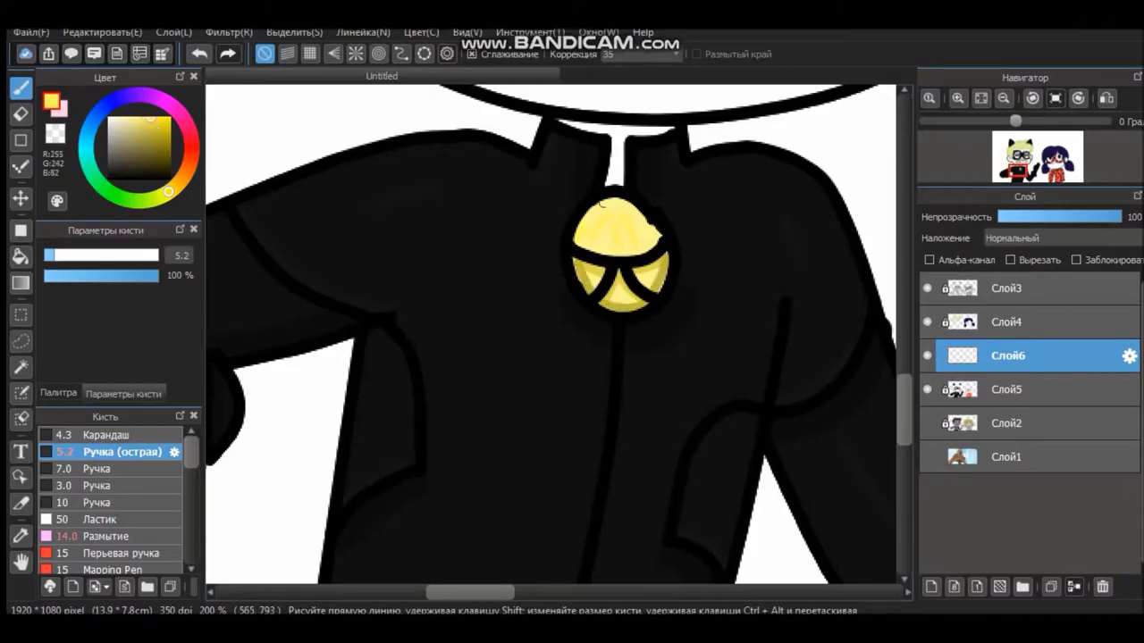
Step: Add a layer above Слой6, and on Слой4 fill the boy's eyebrows with his hair colour, shading them in R:204 G:207 B:135 at size 7
key("ctrl+minus")
key("ctrl+shift+n")
key("ctrl+plus")
key("ctrl+plus")
left_click(1008, 322)
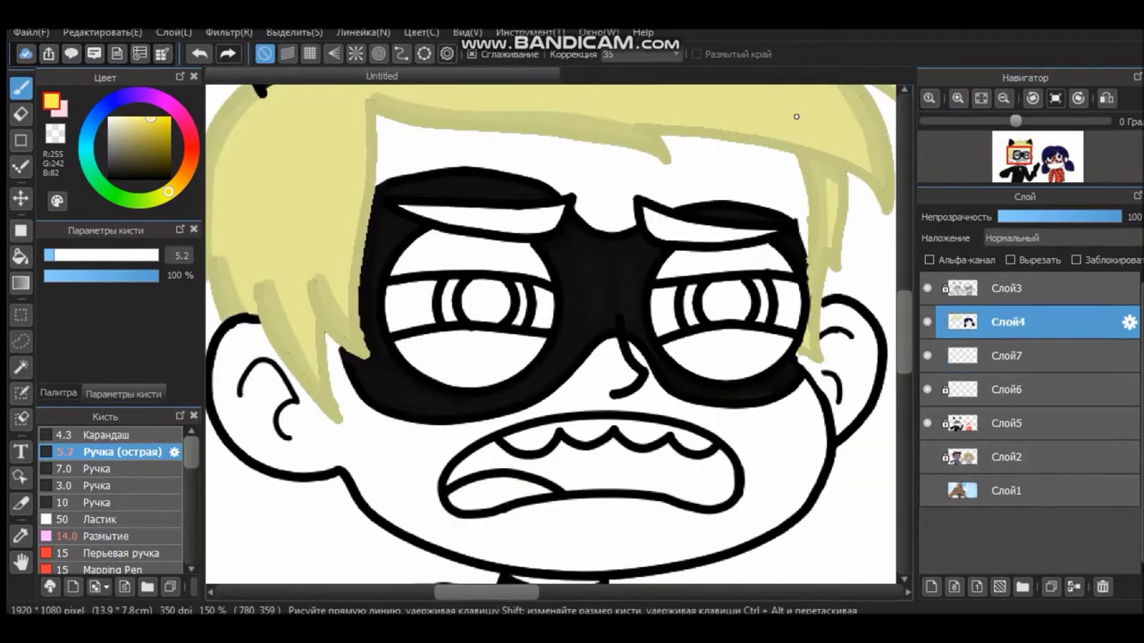
left_click(796, 116, "alt")
key("g")
left_click(482, 215)
left_click(706, 223)
key("b")
left_click_drag(401, 205, 558, 217)
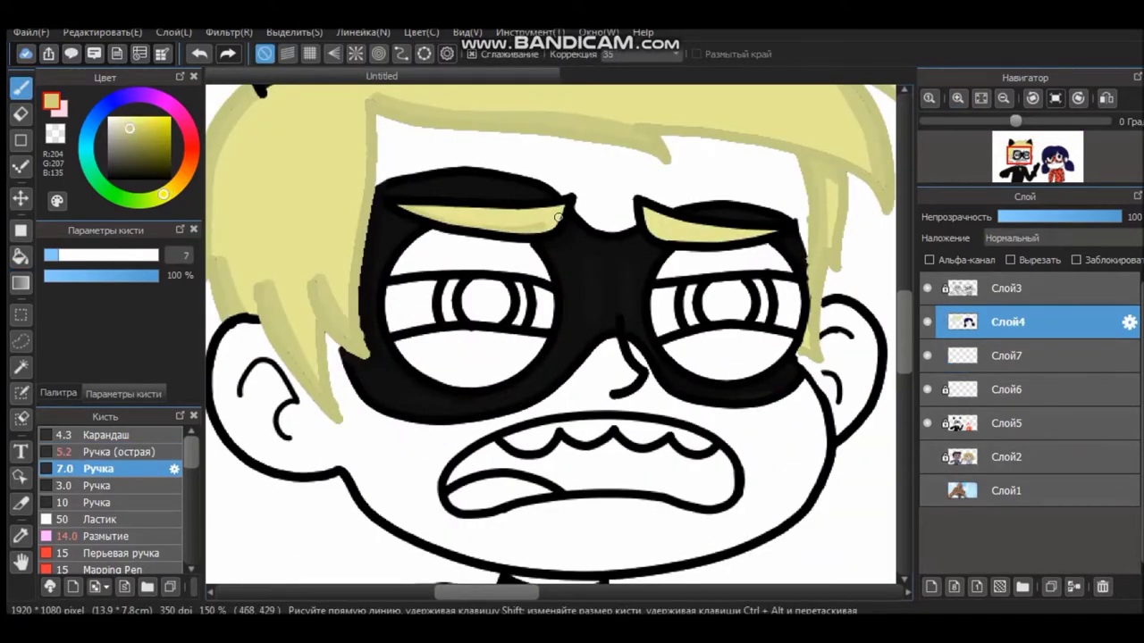
Step: On Слой7, fill the boy's face, ears and neck with the pale skin tone R:255 G:240 B:211
left_click(1006, 356)
left_click(58, 393)
left_click(43, 257)
key("g")
left_click(268, 465)
key("ctrl+plus")
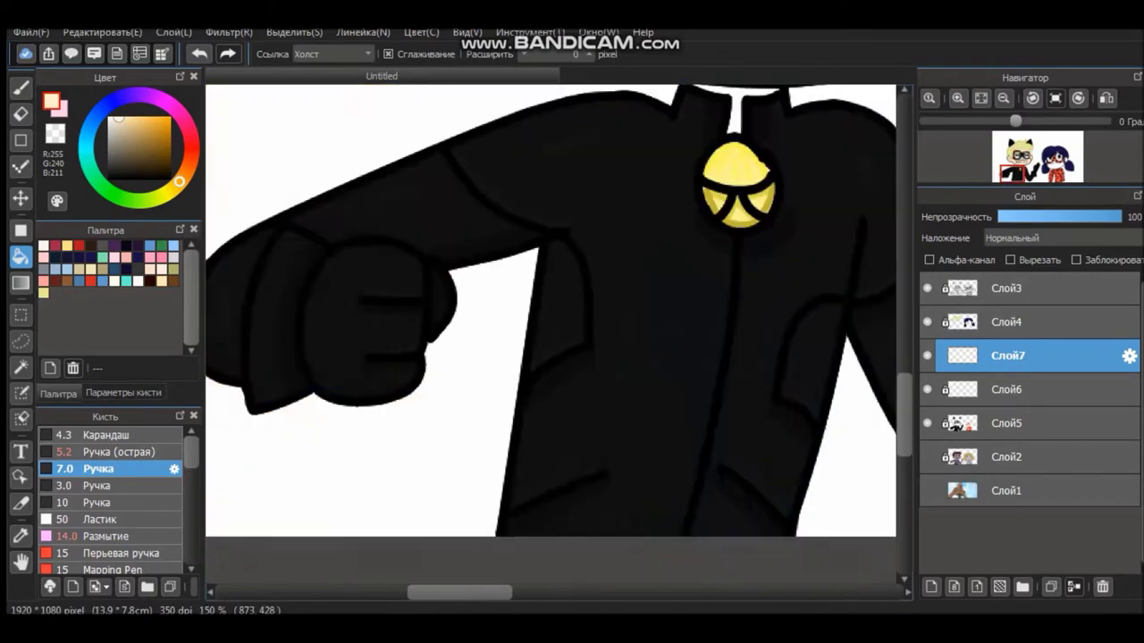
Step: Shade the boy's skin beneath his hair, eyebrows and mask in R:221 G:209 B:182 with the sharp pen at size 13.3
key("b")
left_click(119, 451)
left_click_drag(625, 263, 758, 258)
mouse_move(268, 111)
left_mouse_down()
mouse_move(576, 134)
mouse_move(840, 178)
left_mouse_up()
key("ctrl+minus")
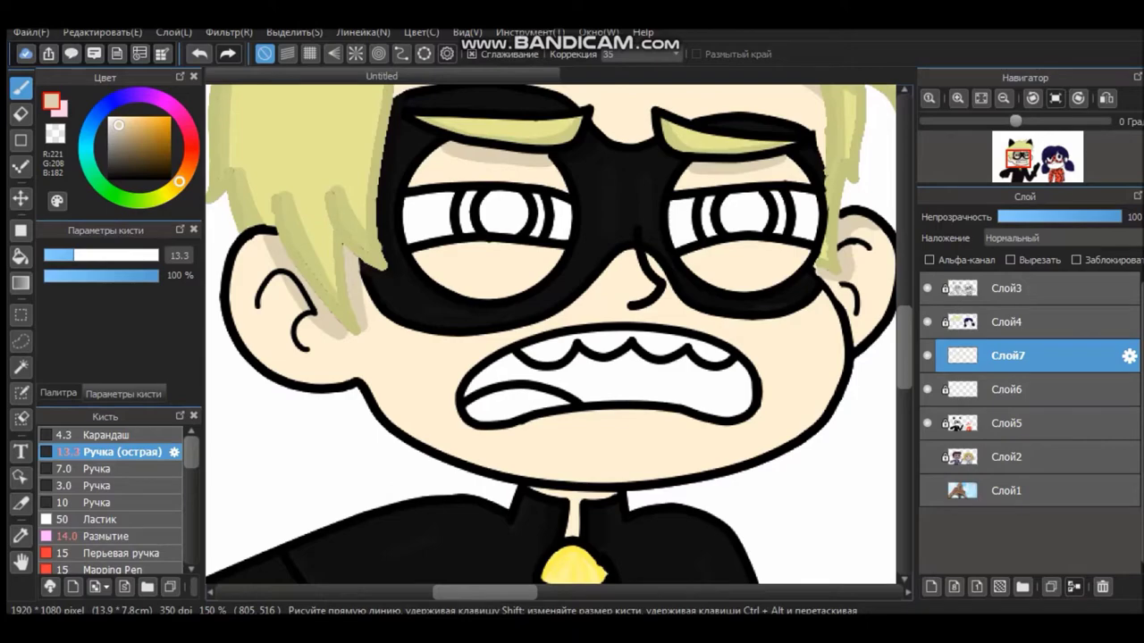
Step: Move Слой7 beneath Слой5 and fill the girl's face and ears with an off-white skin tone
left_click_drag(1006, 356, 1006, 422)
key("ctrl+minus")
key("ctrl+plus")
left_click(58, 393)
key("g")
left_click(138, 281)
Step: Shade the girl's skin beneath her fringe and mask and on her ears in R:221 G:218 B:215 at size 13.3
key("b")
left_click_drag(581, 116, 496, 236)
left_click_drag(268, 344, 273, 407)
left_click_drag(313, 420, 471, 375)
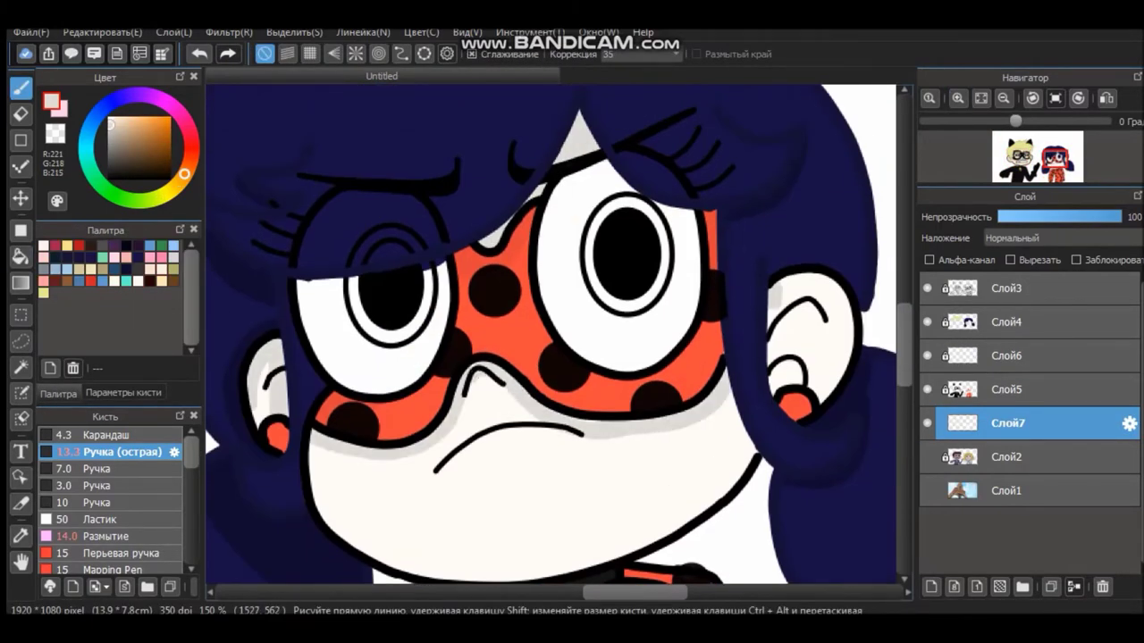
Step: On a new layer above Слой7, fill the eyes with white and the boy's pupils with black, R:0 G:0 B:0
key("ctrl+minus")
key("ctrl+plus")
key("ctrl+plus")
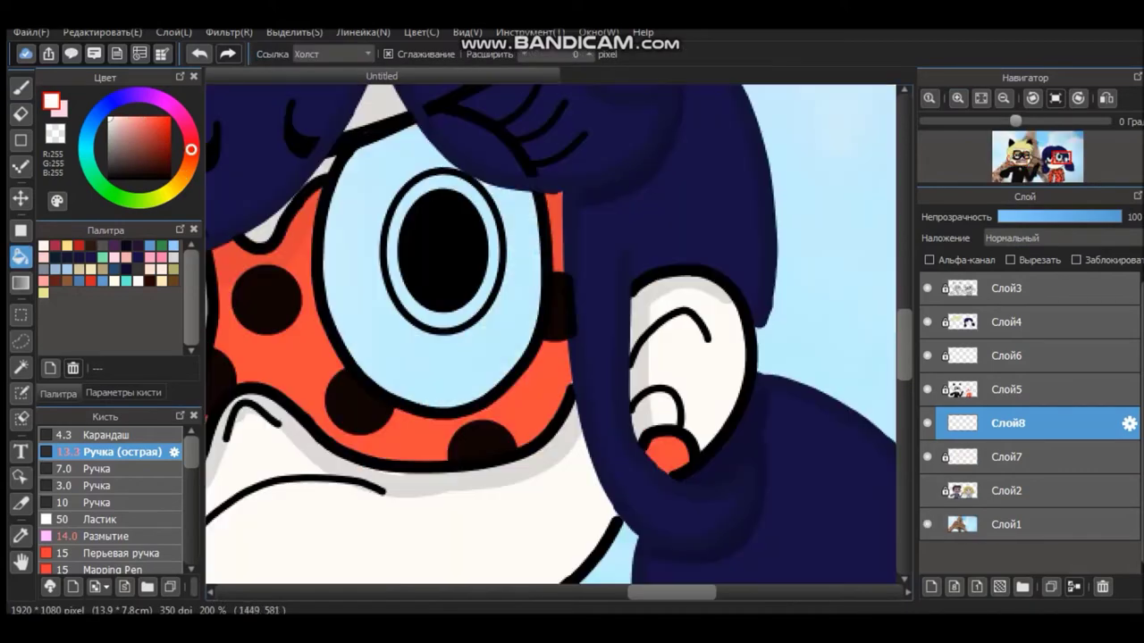
key("ctrl+minus")
key("ctrl+minus")
key("ctrl+plus")
key("ctrl+plus")
key("b")
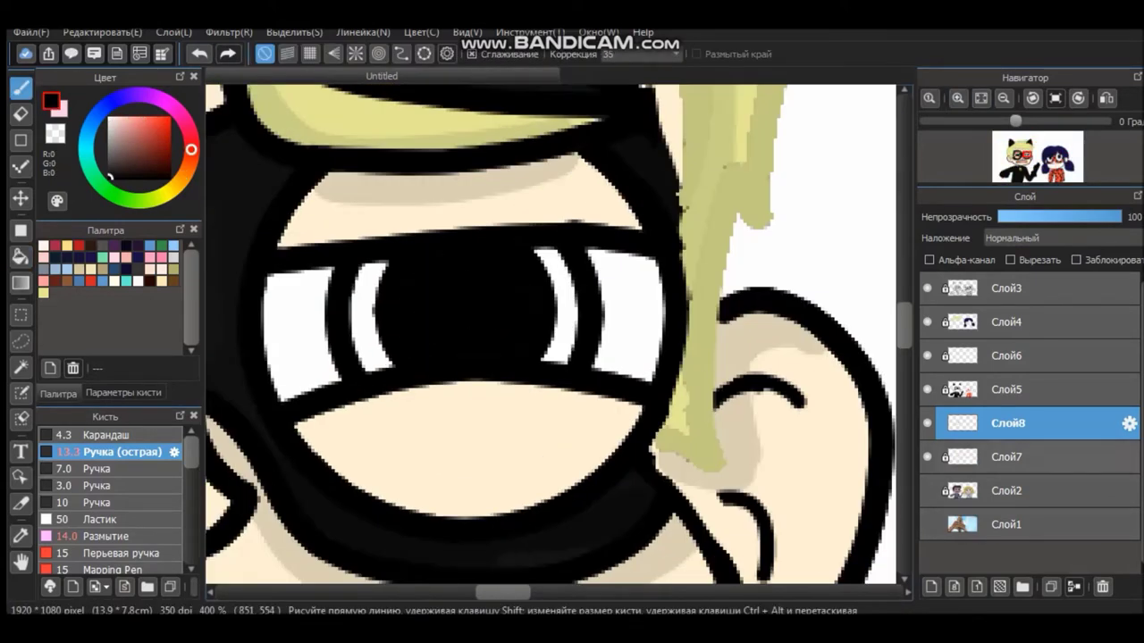
Step: Fill the outer parts of the boy's eyes with light green and his irises with green, R:106 G:183 B:88
key("g")
key("ctrl+minus")
left_click(295, 264)
left_click(304, 268)
left_click(643, 276)
left_click(805, 268)
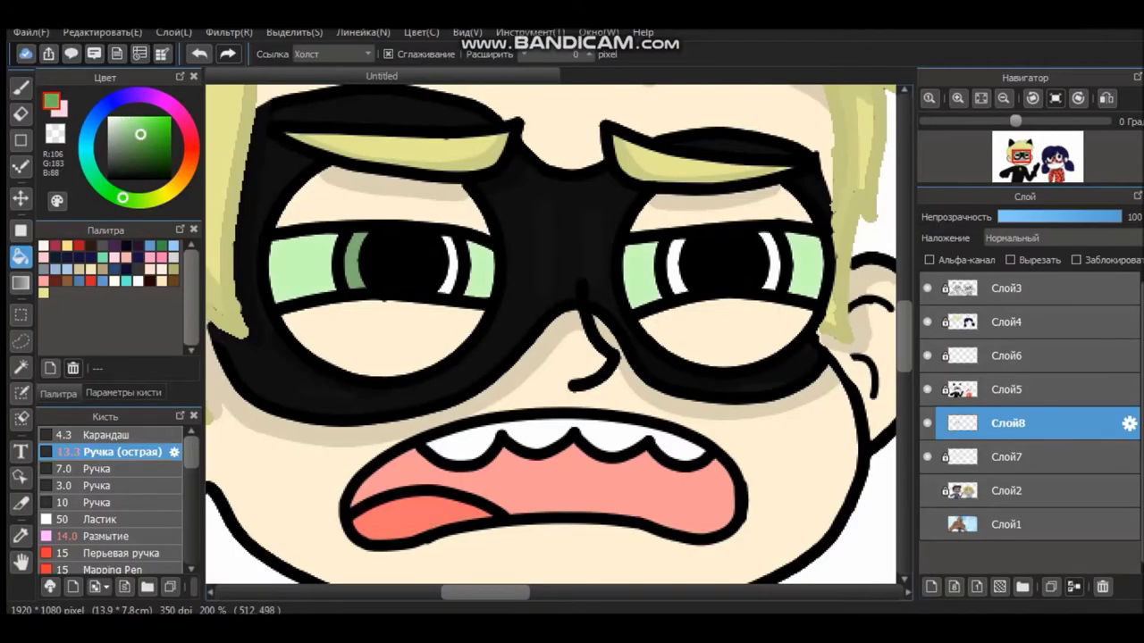
left_click(447, 265)
left_click(676, 266)
Step: Detail the boy's irises with darker green shading using the size 4.3 pencil
key("ctrl+plus")
left_click(90, 434)
key("ctrl+minus")
key("ctrl+plus")
Step: Fill the girl's irises with dark blue, R:35 G:32 B:111, and draw radial marks in R:14 G:12 B:63 with the size 4.3 pencil
left_click(89, 451)
key("ctrl+plus")
scroll(550, 339, "down", 1)
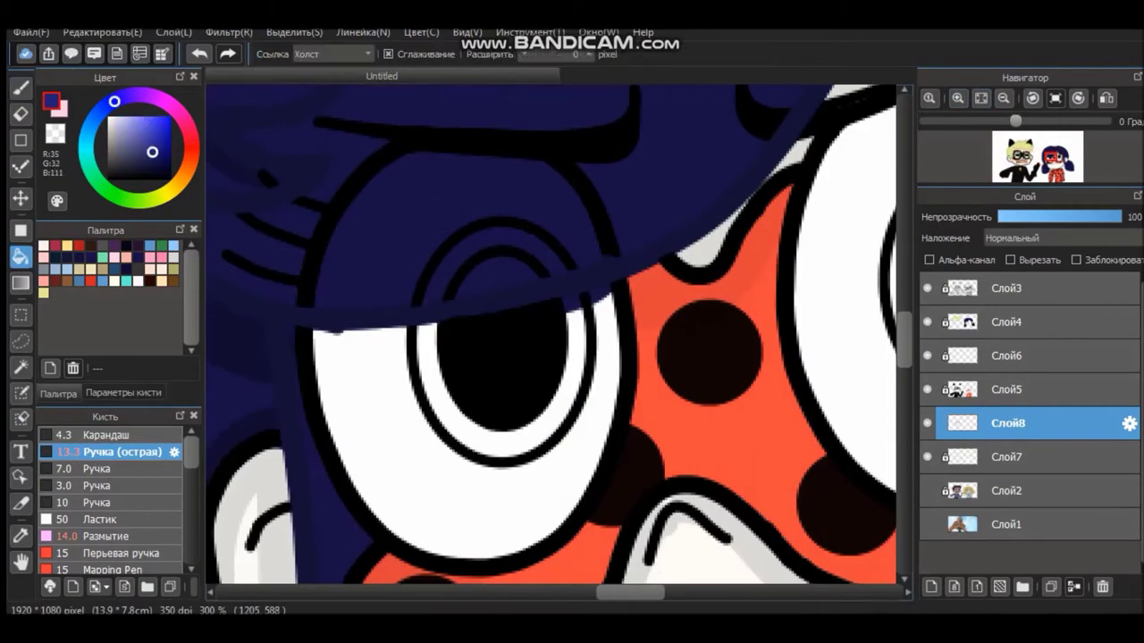
scroll(340, 385, "right", 3)
key("ctrl+plus")
left_click(481, 341, "alt")
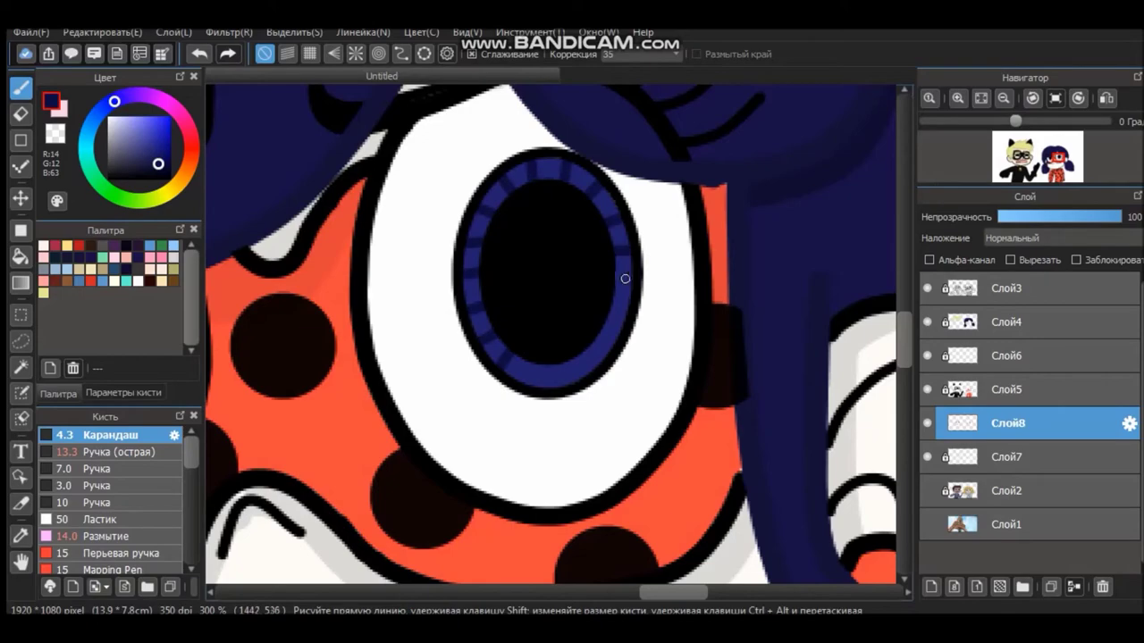
Step: Draw the radial marks around the girl's other iris and add brighter blue accents, R:25 G:21 B:145, to both irises
scroll(539, 365, "left", 3)
key("ctrl+minus")
key("ctrl+plus")
left_click(830, 224, "alt")
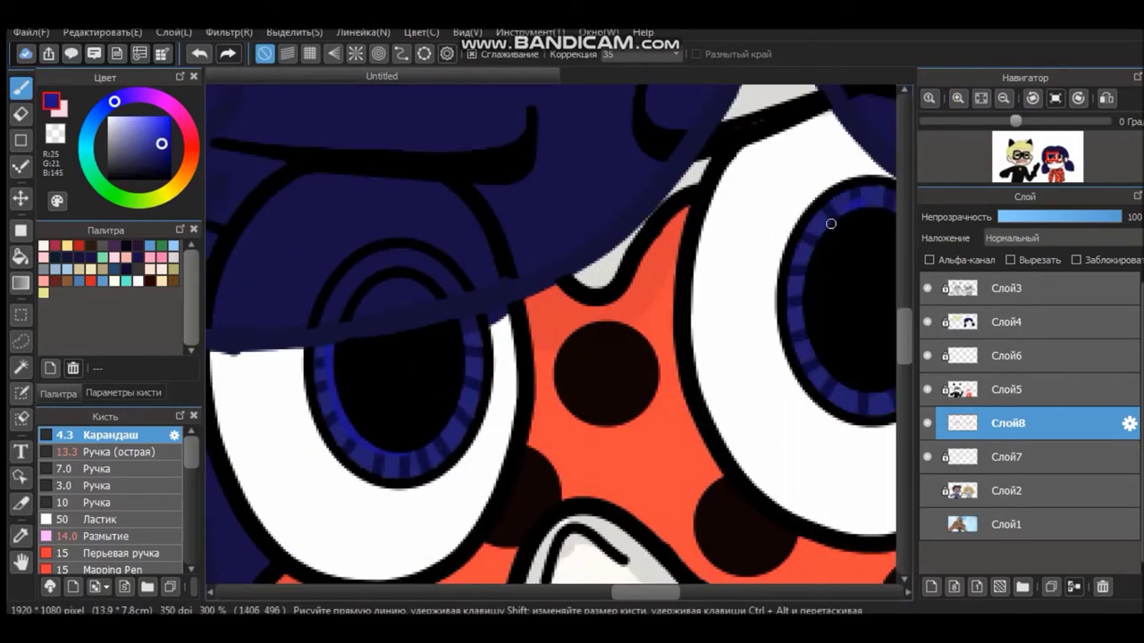
Step: On a new layer above Слой3, paint white highlights in the girl's pupils with the sharp pen at sizes 21 and 8.4
scroll(625, 205, "right", 5)
key("ctrl+minus")
key("ctrl+shift+n")
key("ctrl+plus")
left_click(119, 451)
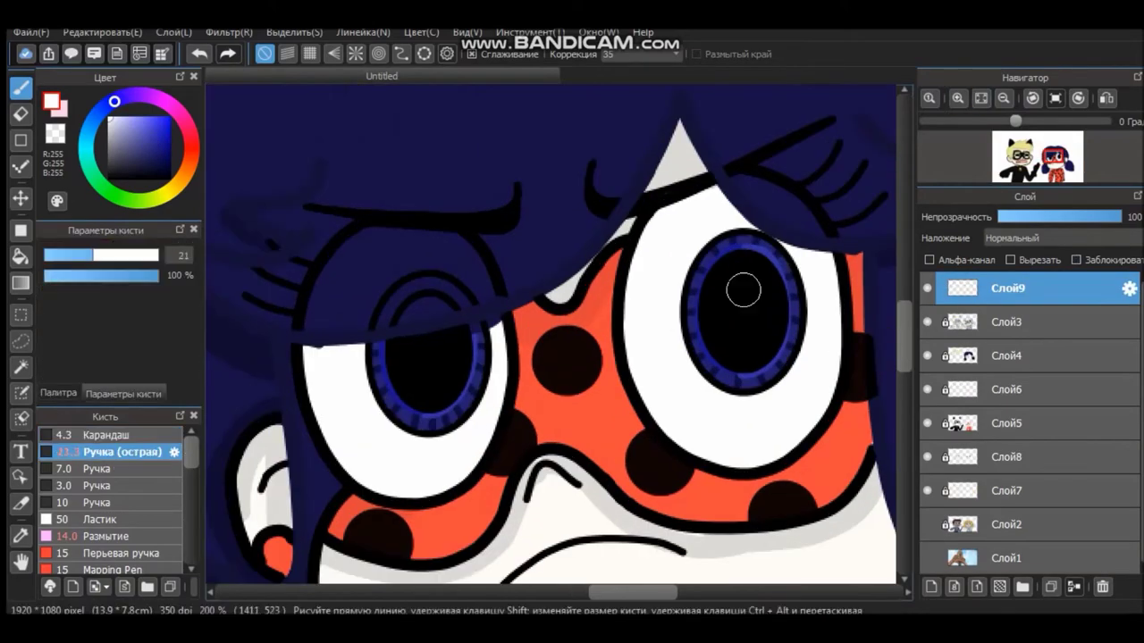
key("ctrl+minus")
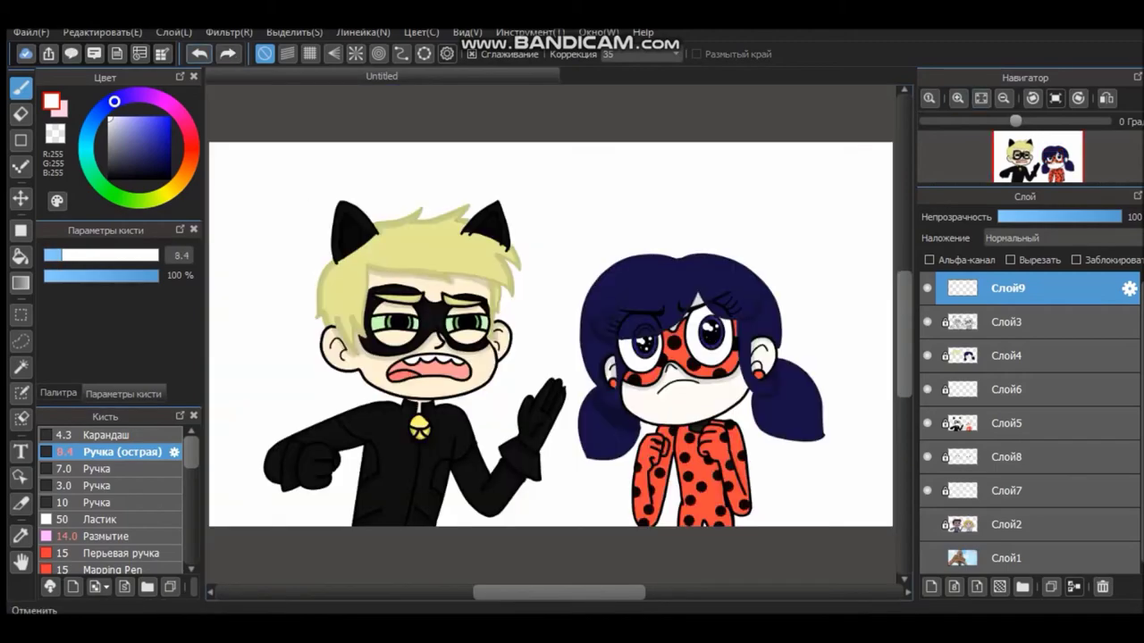
Step: Replace the opaque highlights with single round white ones at 62 % opacity in both characters' pupils, using the sharp pen at size 23
key("ctrl+plus")
key("ctrl+minus")
key("ctrl+plus")
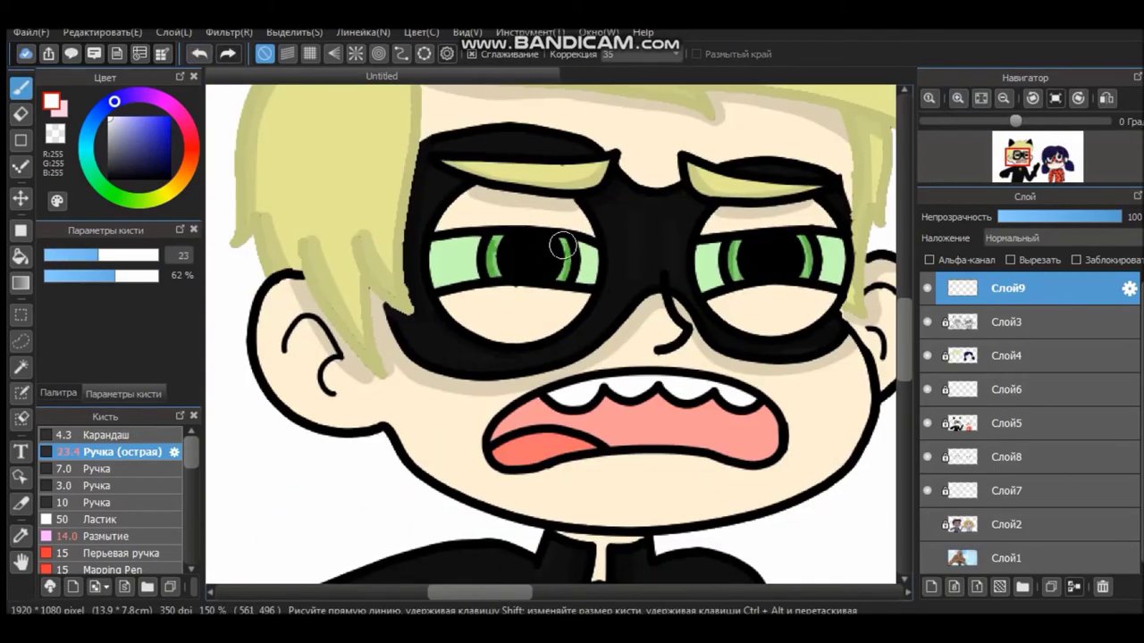
Step: Save the finished drawing
key("ctrl+minus")
key("ctrl+s")
key("Return")
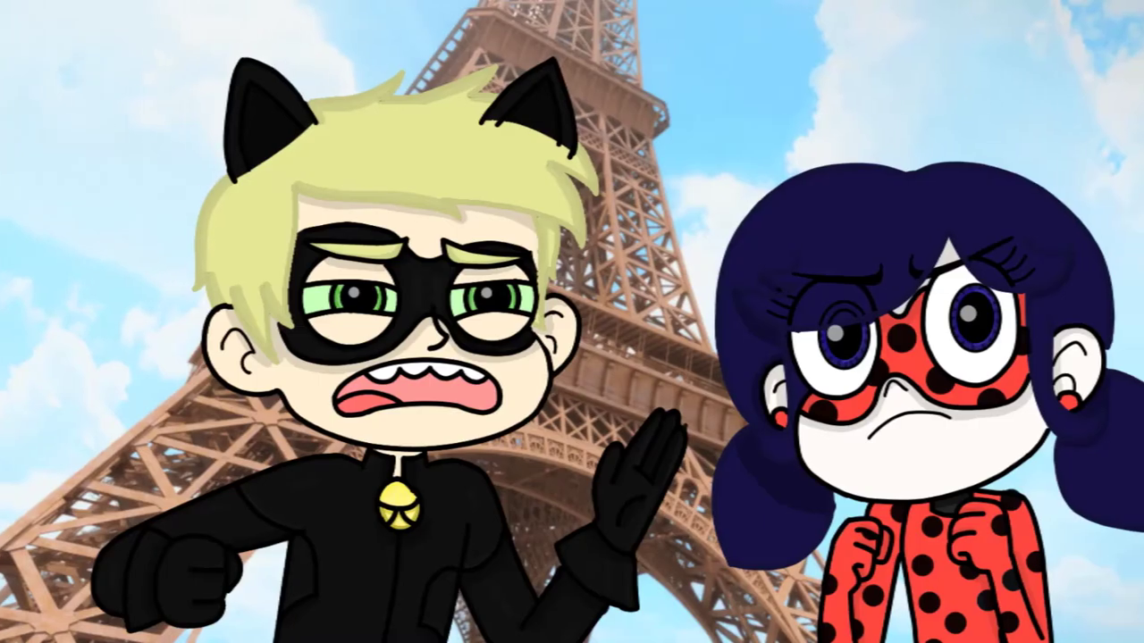